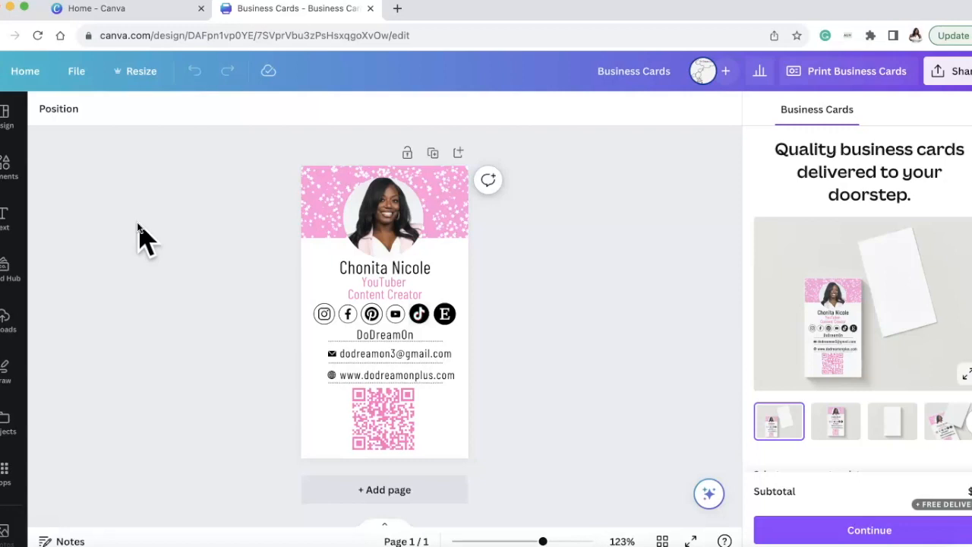
Switch to the Canva home page and search its templates for "business cards".
click(148, 10)
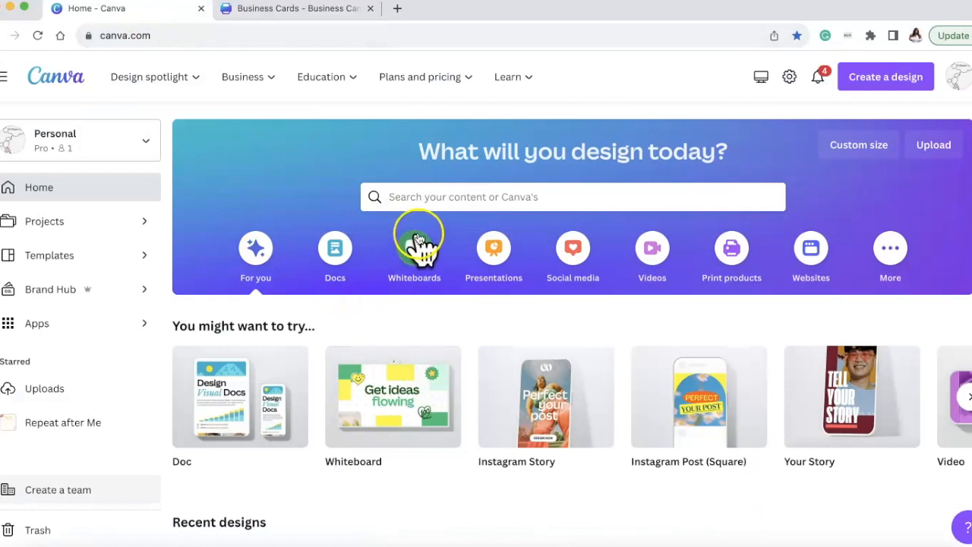
click(425, 201)
text(bus)
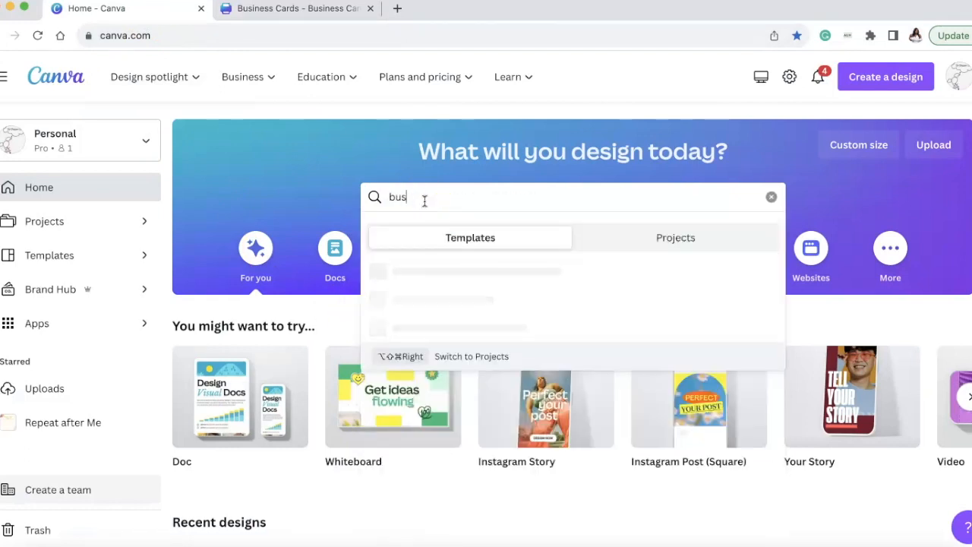
text(iness ca)
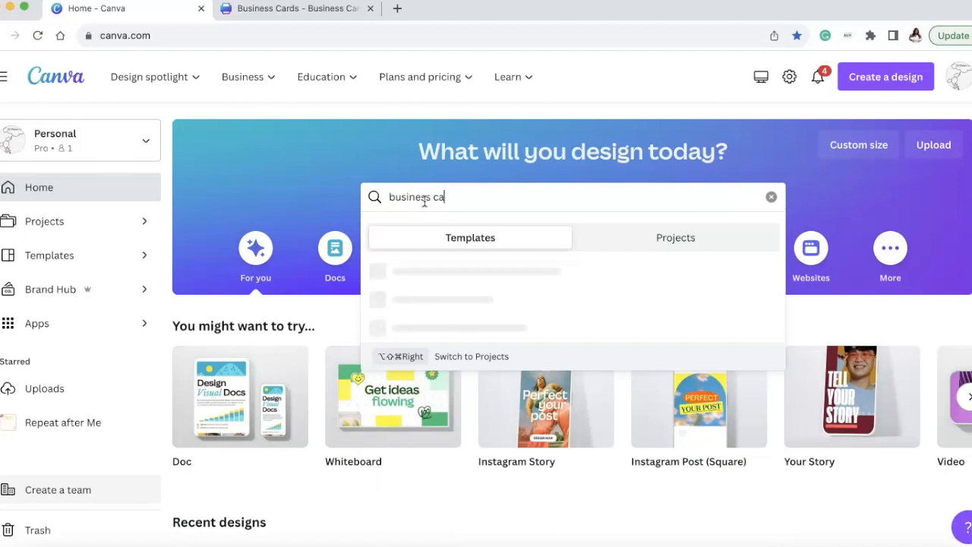
text(rds)
key(Return)
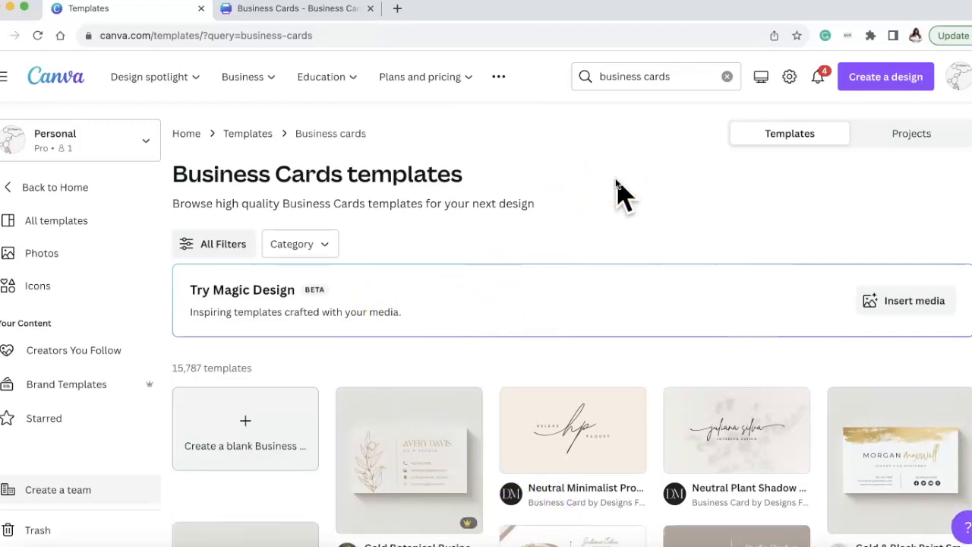
Browse the business card templates and view the details of the portrait Modern Gradient Style Business Card.
scroll(621, 193, down, 1)
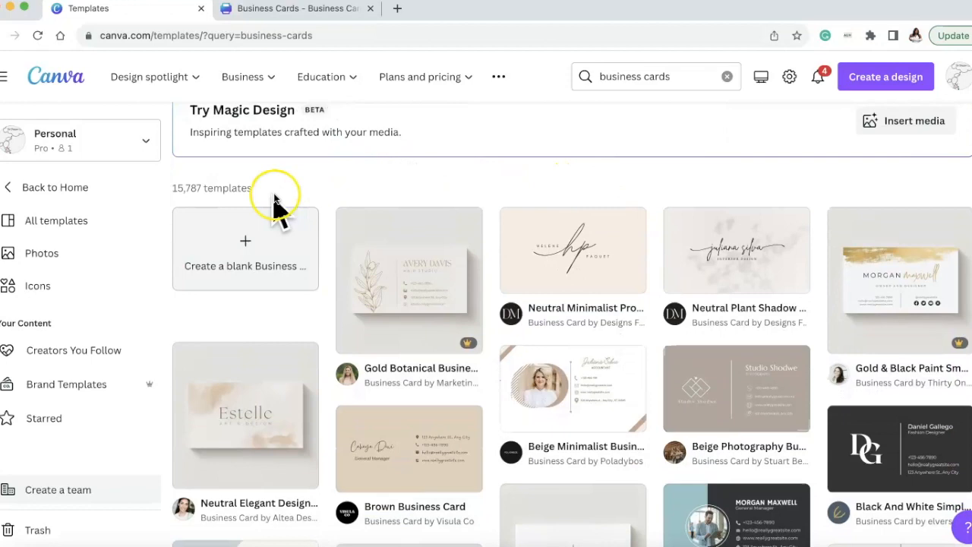
scroll(285, 228, down, 2)
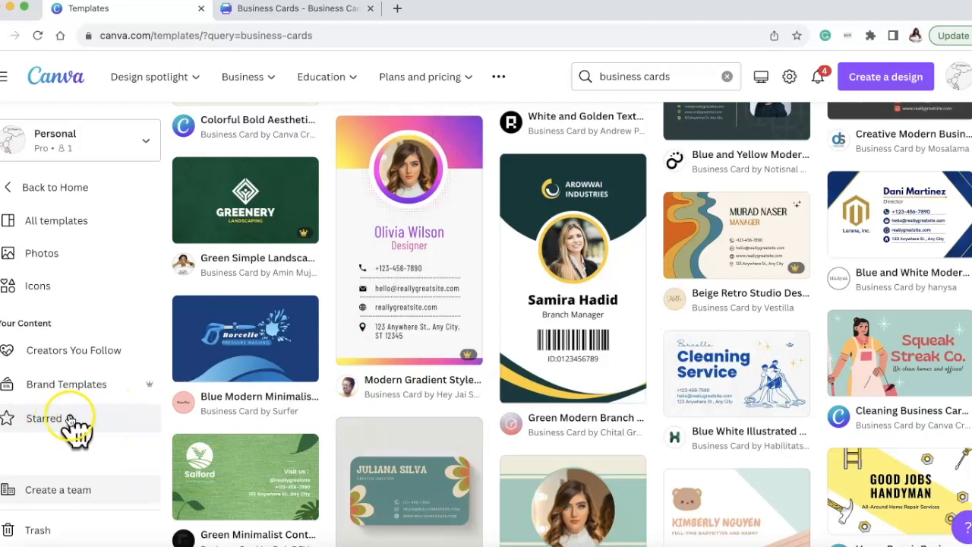
click(441, 228)
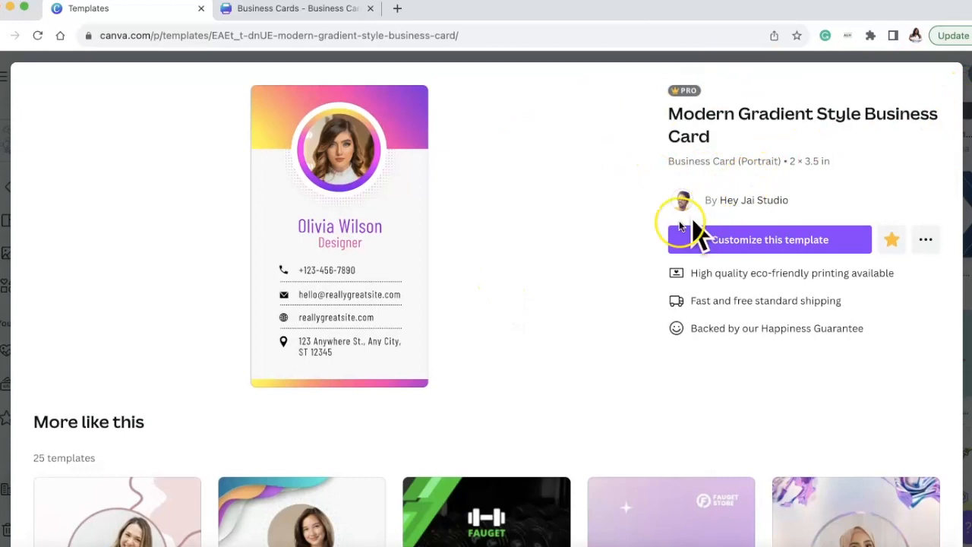
Look over the similar templates, open the Modern Gradient Style Business Card for customizing, and dismiss the print-ordering options.
scroll(589, 269, down, 5)
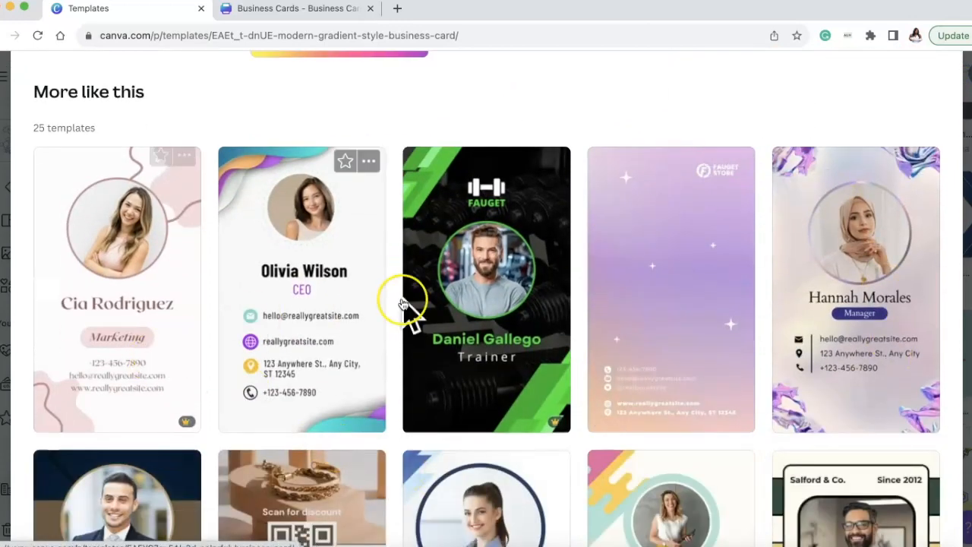
scroll(630, 321, down, 5)
scroll(629, 321, down, 5)
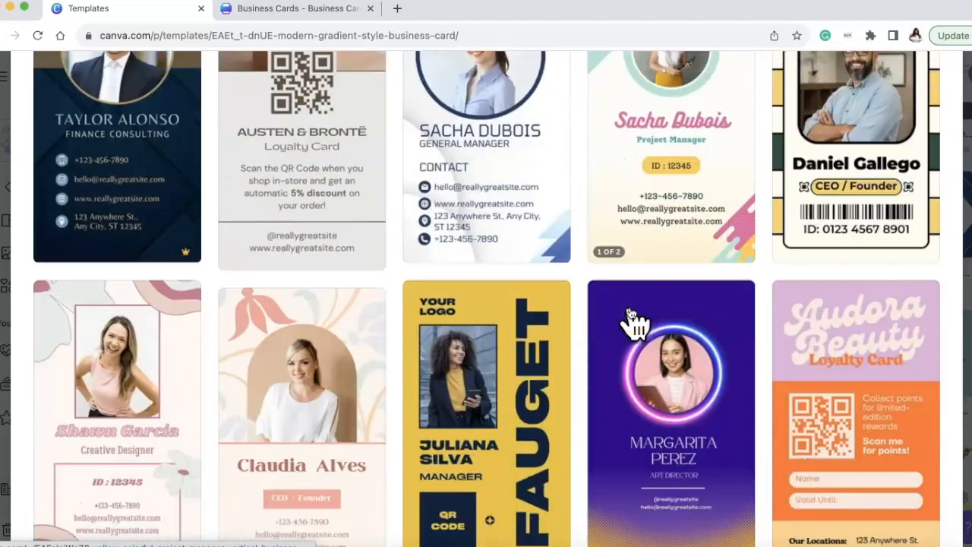
scroll(629, 321, up, 15)
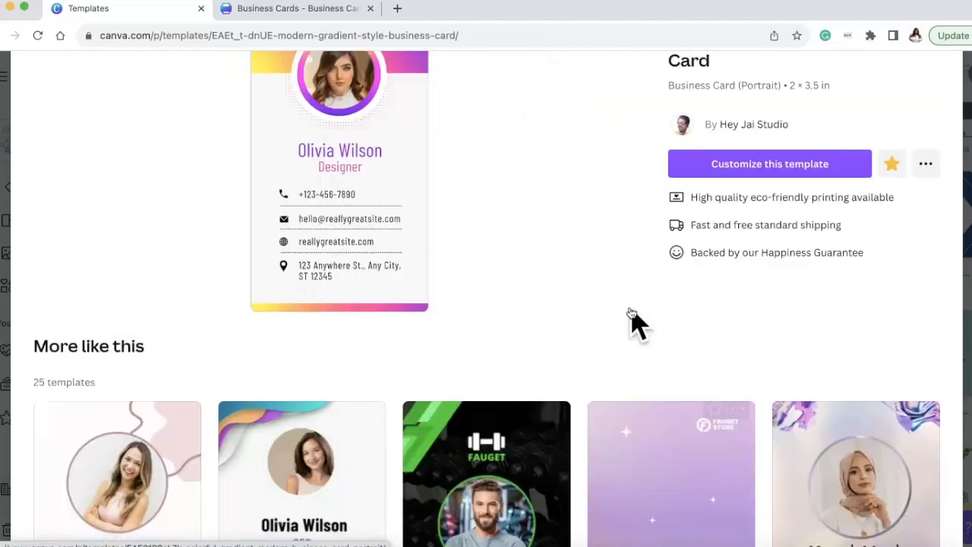
click(761, 242)
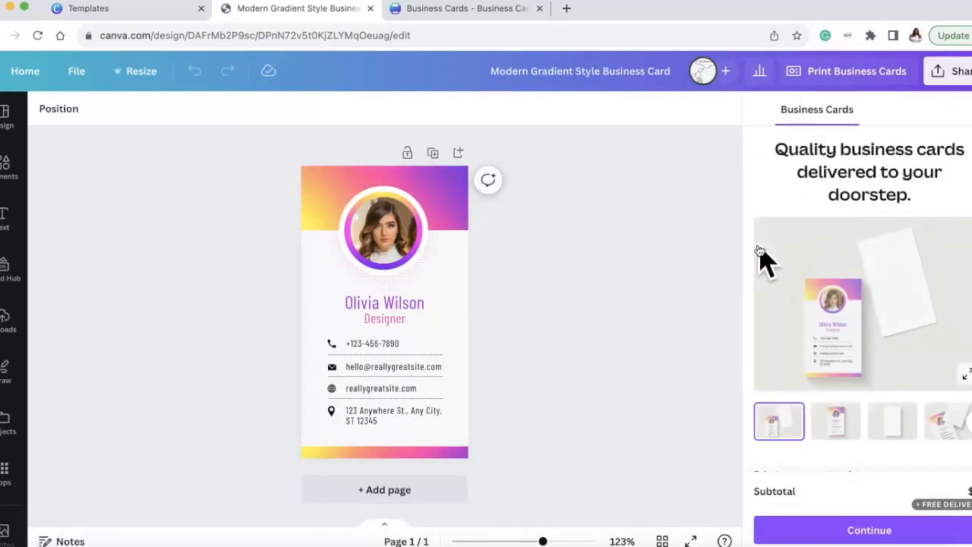
click(971, 112)
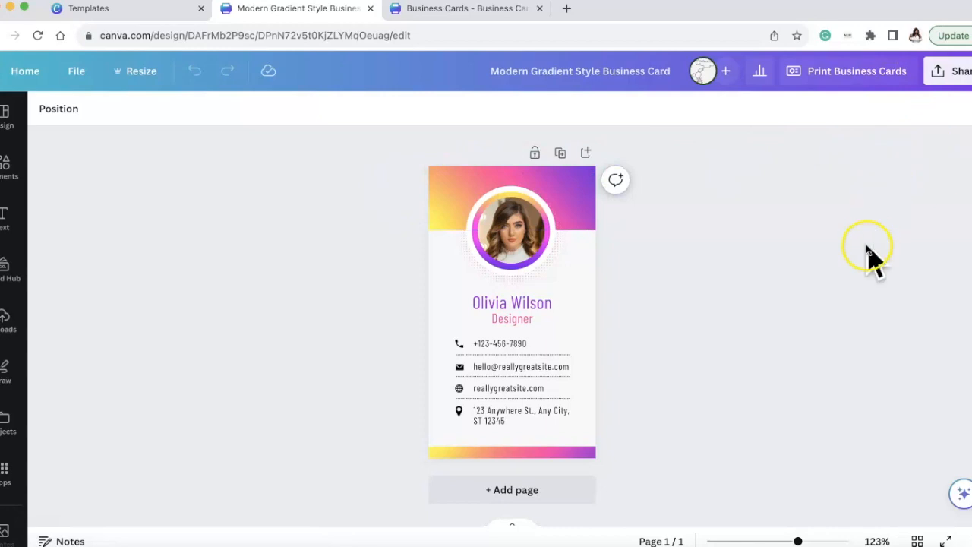
Delete the gradient header, the decorative ring around the portrait, and the sample photo inside the circular frame.
click(433, 187)
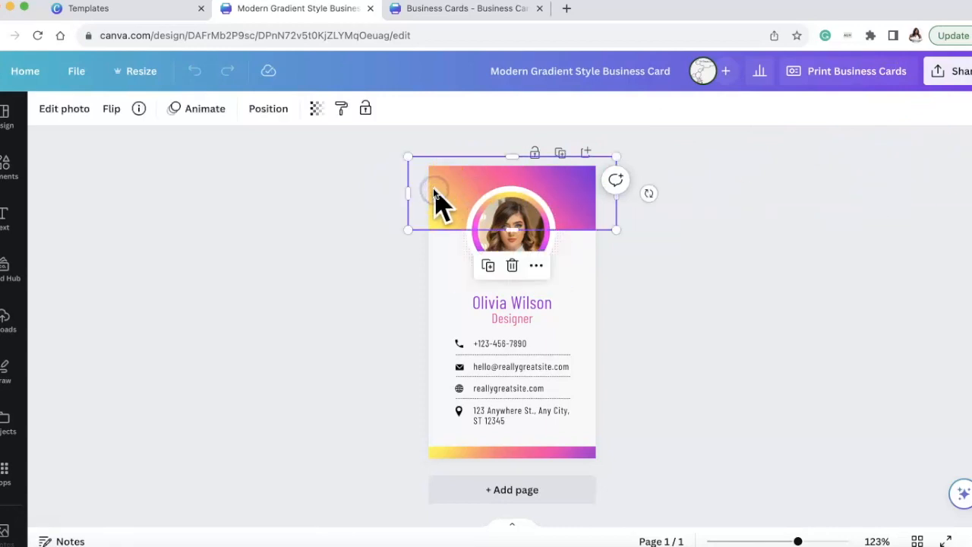
key(Delete)
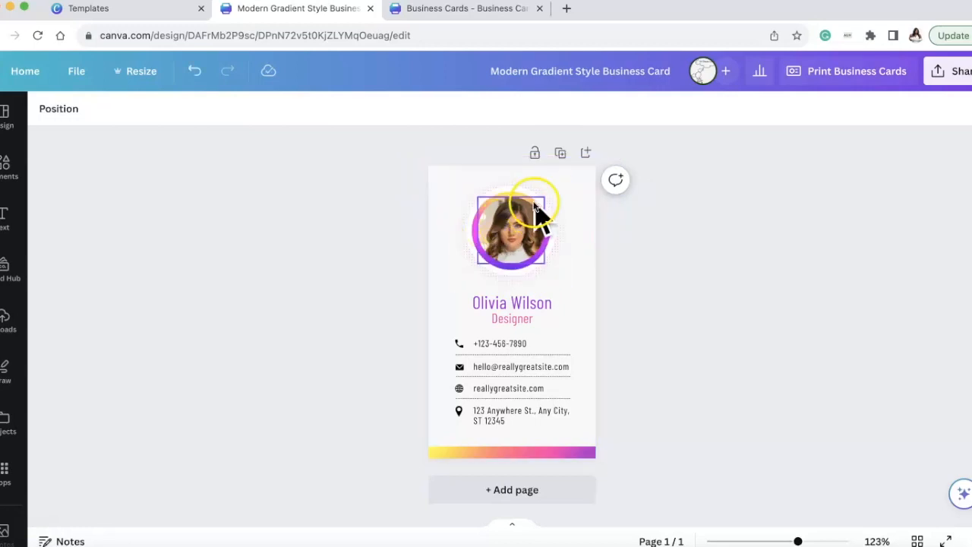
click(525, 187)
key(Delete)
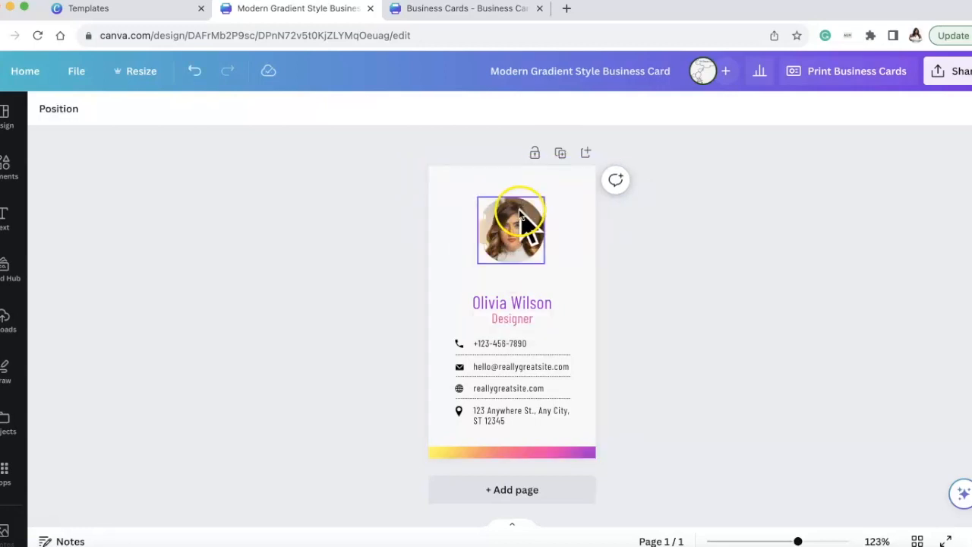
click(511, 228)
key(Delete)
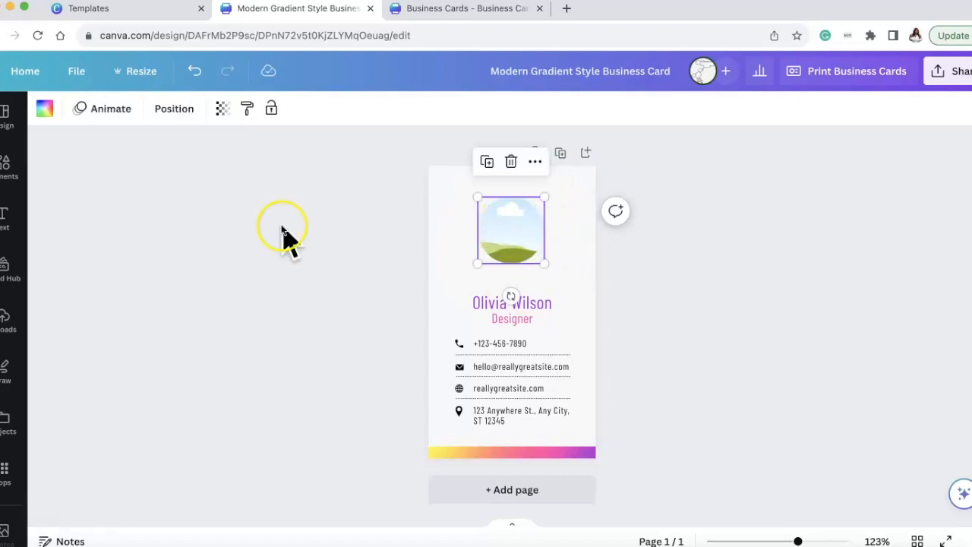
Open the My Prof Pics folder and browse its photos for a portrait for the card.
scroll(16, 368, down, 3)
scroll(17, 370, down, 10)
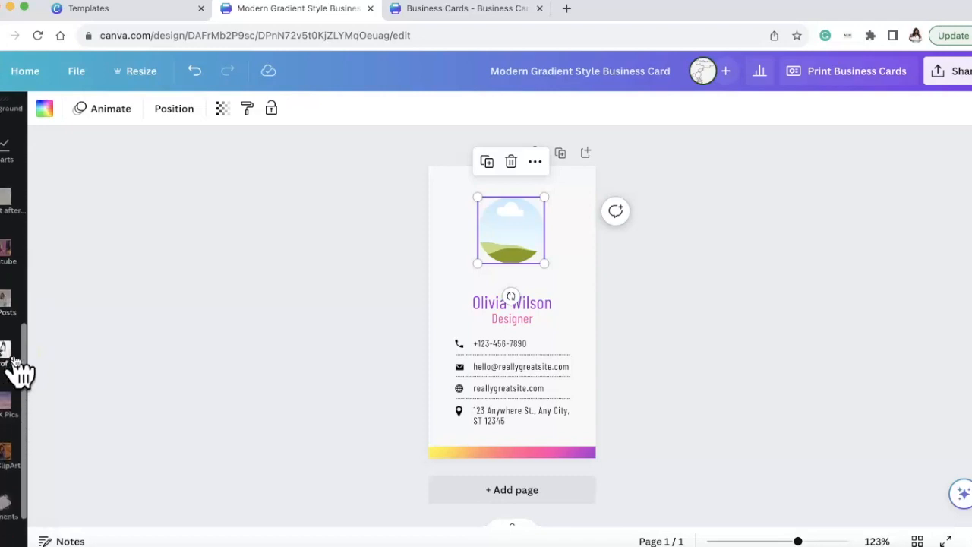
click(13, 359)
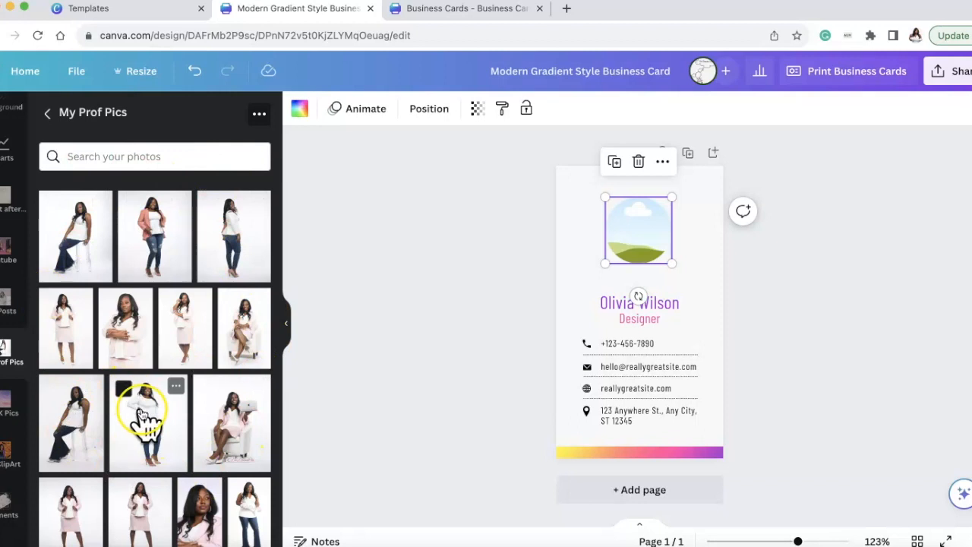
scroll(99, 334, down, 3)
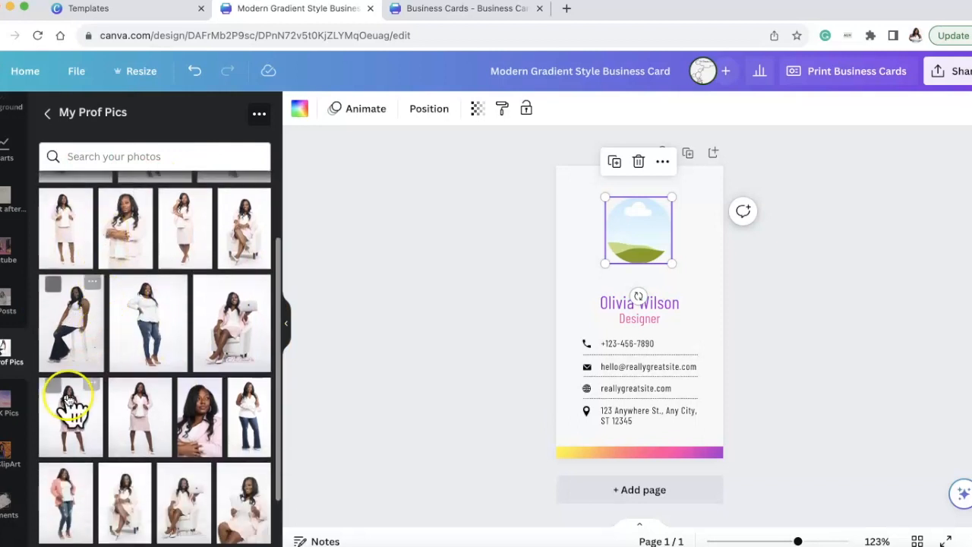
click(69, 417)
drag(666, 270, 667, 223)
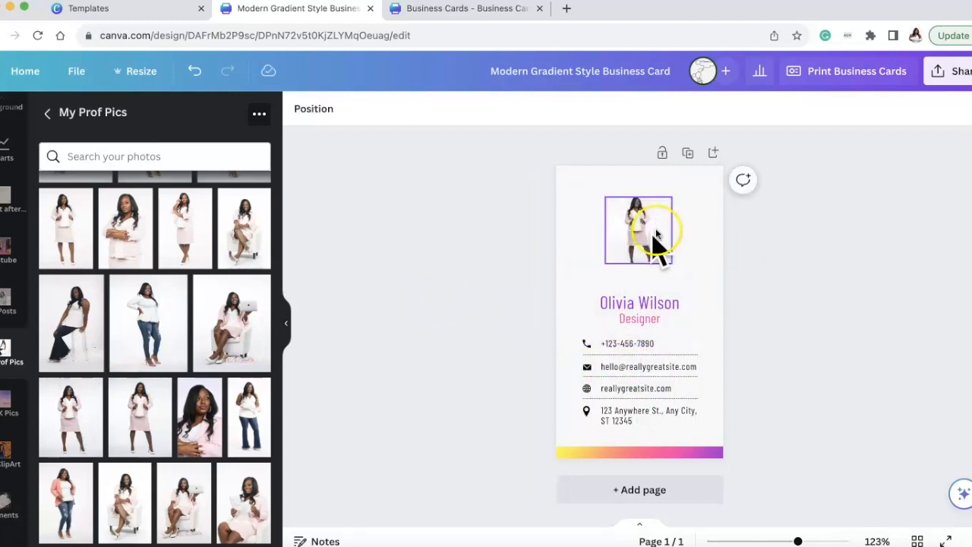
double_click(641, 229)
key(Delete)
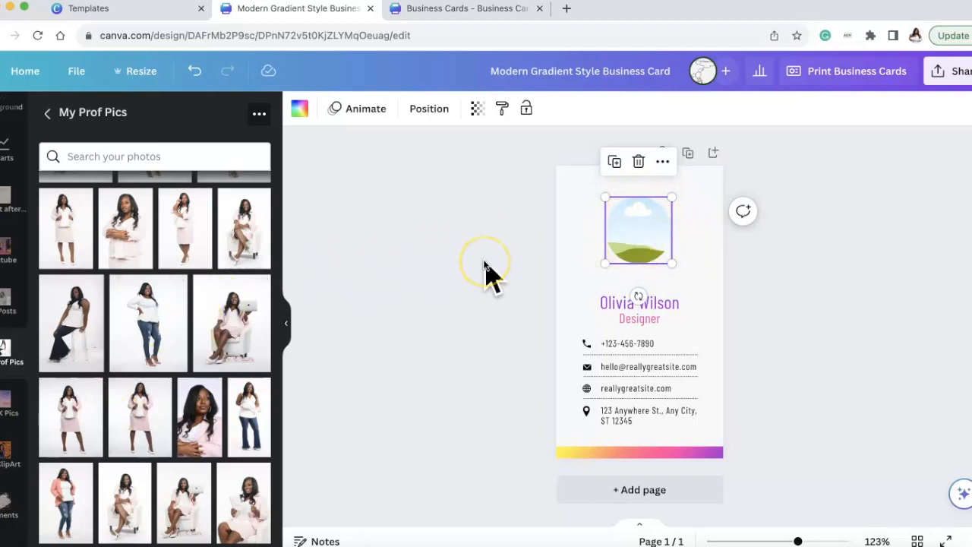
Place the standing pink-blazer photo in the circular frame and enlarge its crop to show the head and upper body.
click(76, 434)
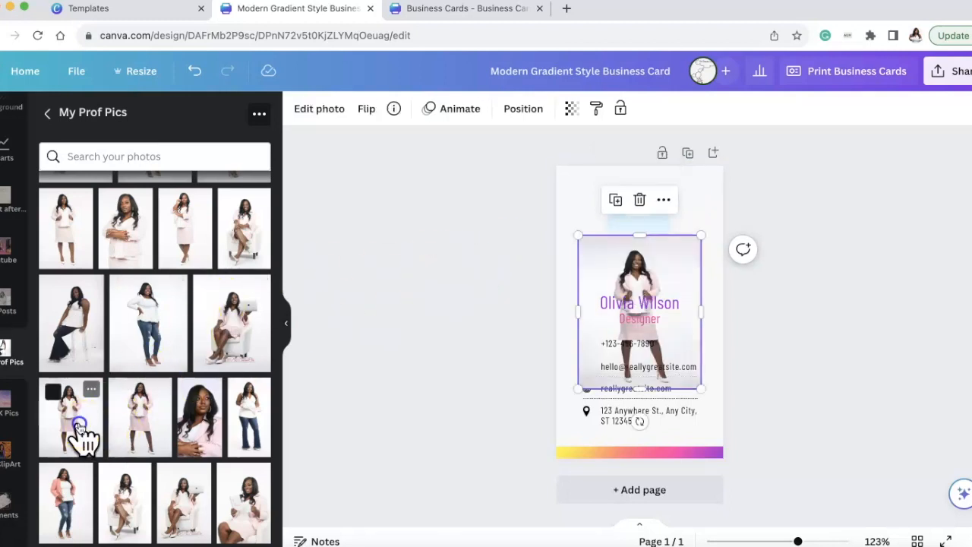
drag(651, 281, 642, 229)
double_click(640, 227)
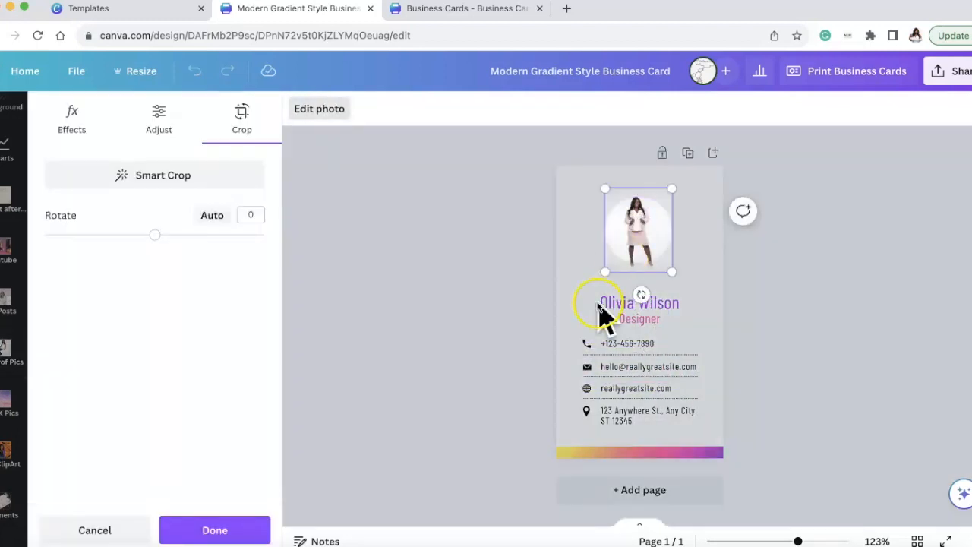
drag(605, 271, 527, 373)
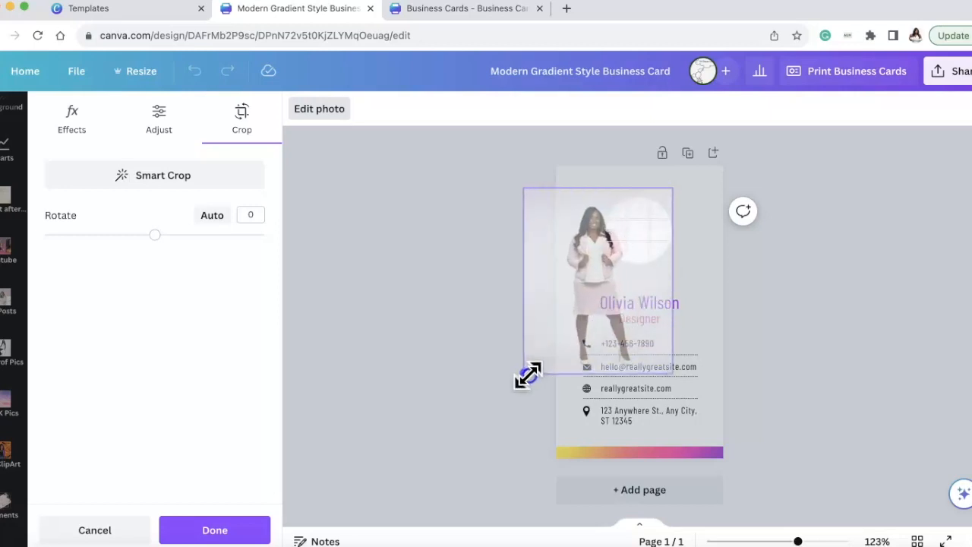
drag(597, 288, 651, 281)
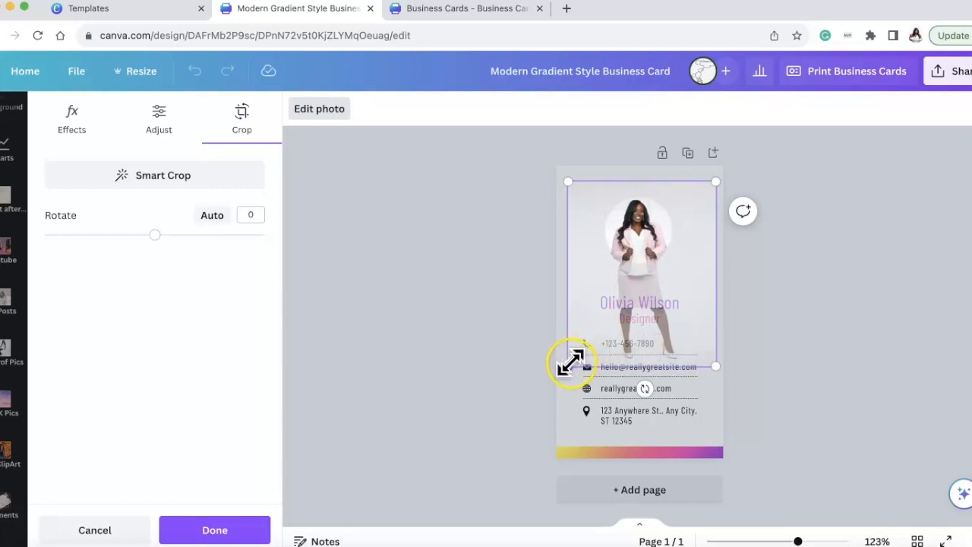
drag(569, 363, 531, 410)
drag(637, 243, 664, 240)
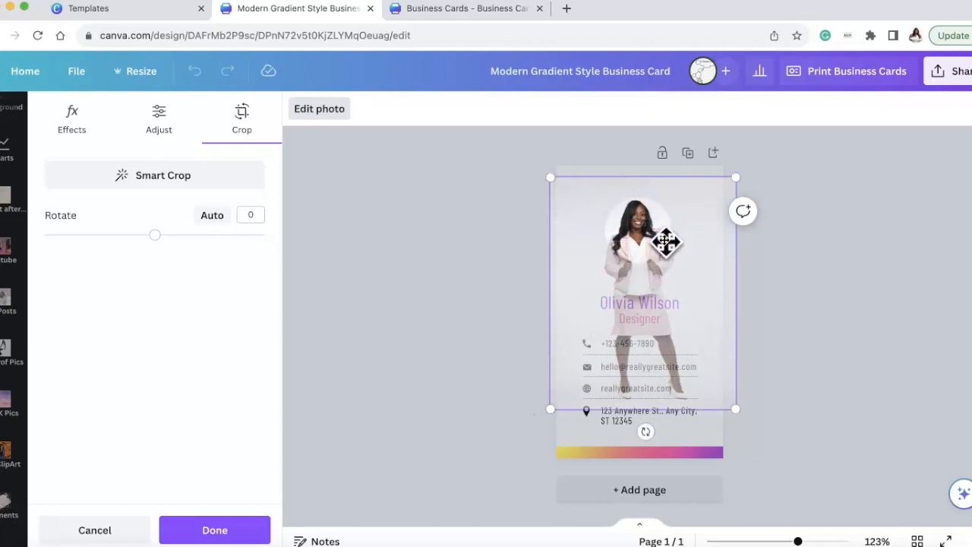
click(801, 274)
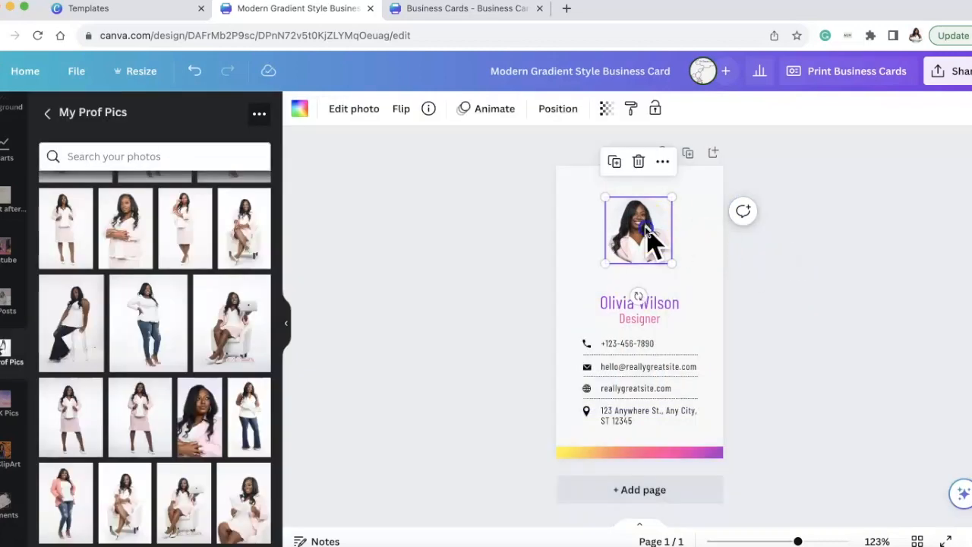
Enlarge the photo slightly more inside the circular frame and recenter the face.
double_click(642, 230)
drag(557, 413, 523, 440)
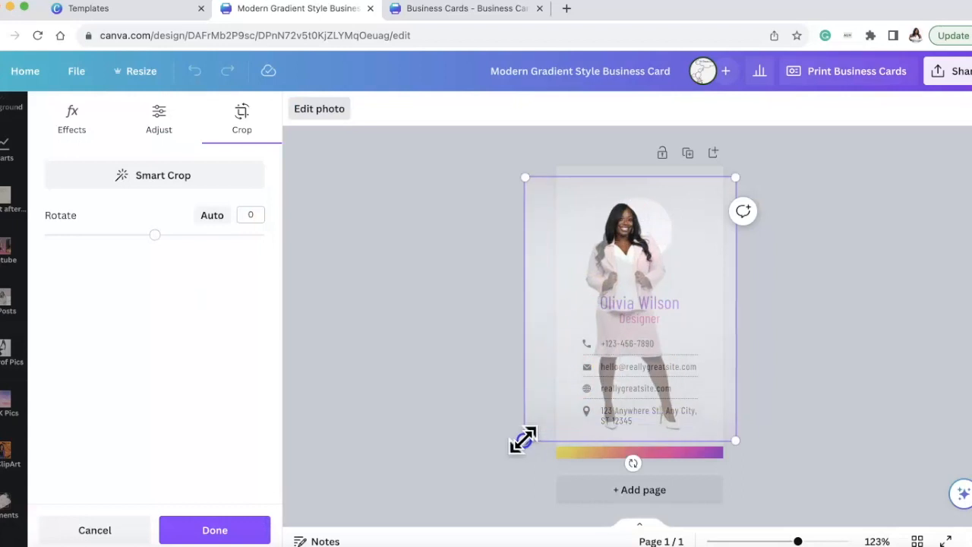
drag(646, 250, 670, 240)
click(805, 296)
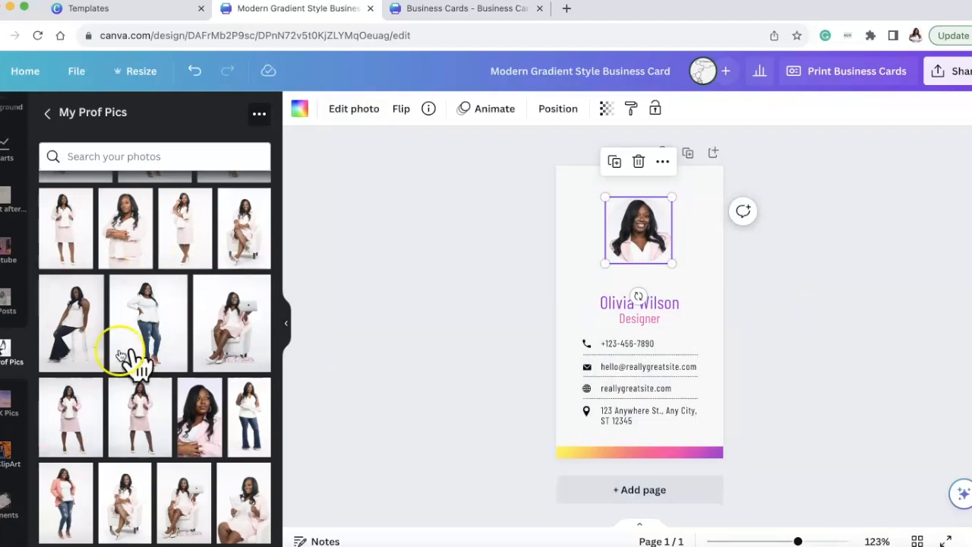
click(426, 284)
Replace the sample name below the portrait with the cardholder's name and color it the document's pink.
double_click(615, 303)
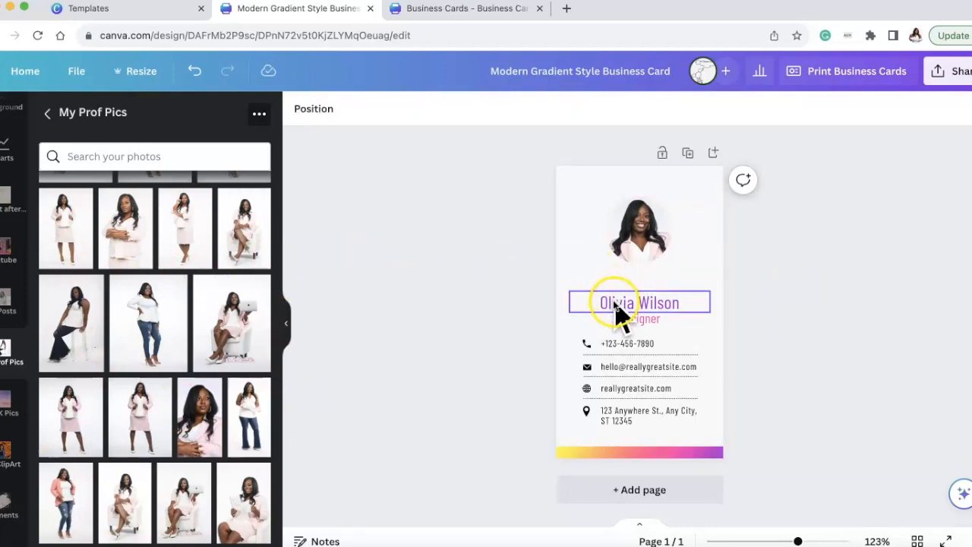
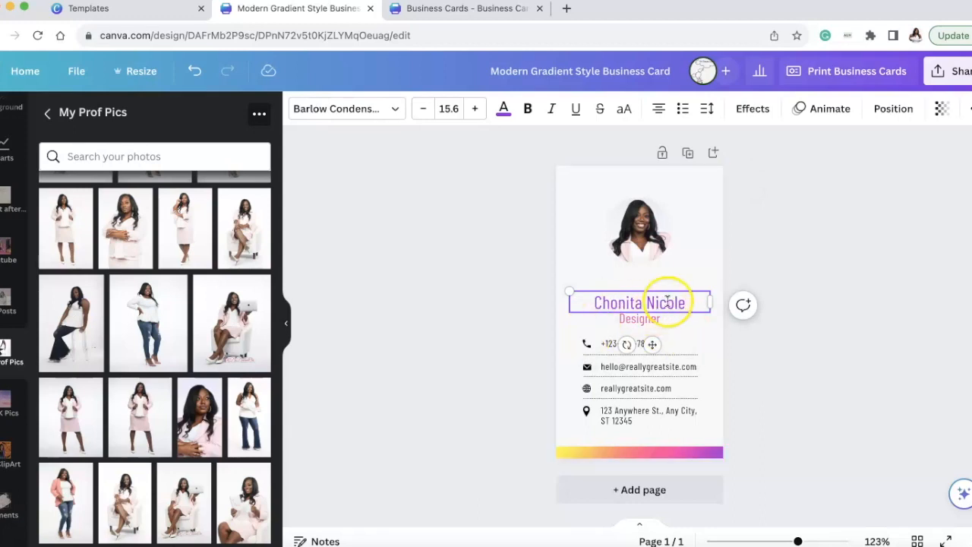
click(503, 110)
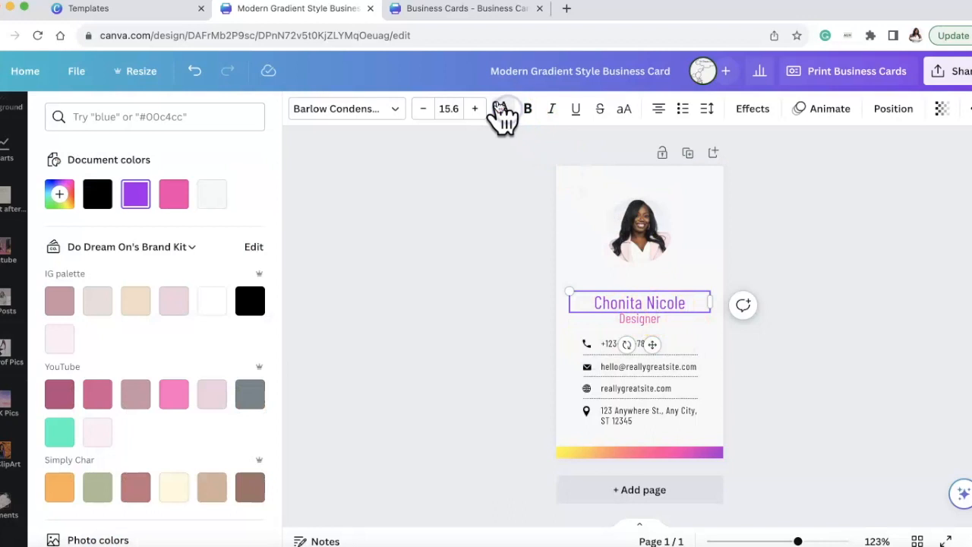
click(173, 193)
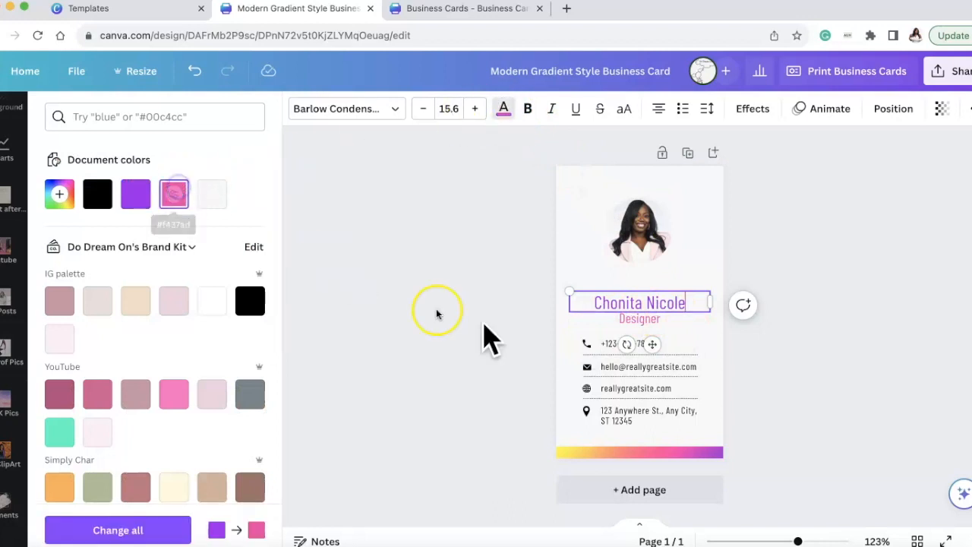
triple_click(657, 301)
click(173, 195)
Check the name's color on the finished reference card and recolor the cardholder's name black.
double_click(637, 318)
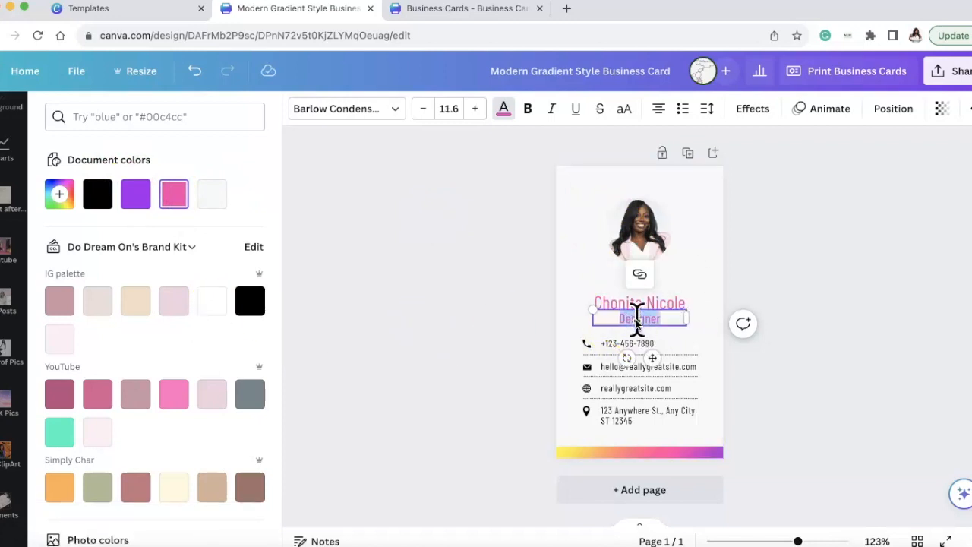
click(477, 9)
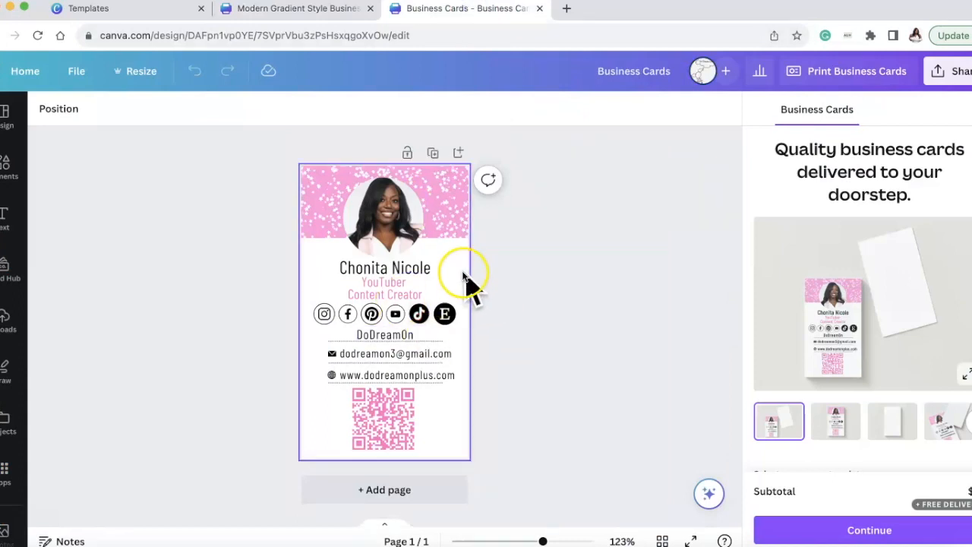
click(340, 9)
click(640, 304)
click(502, 109)
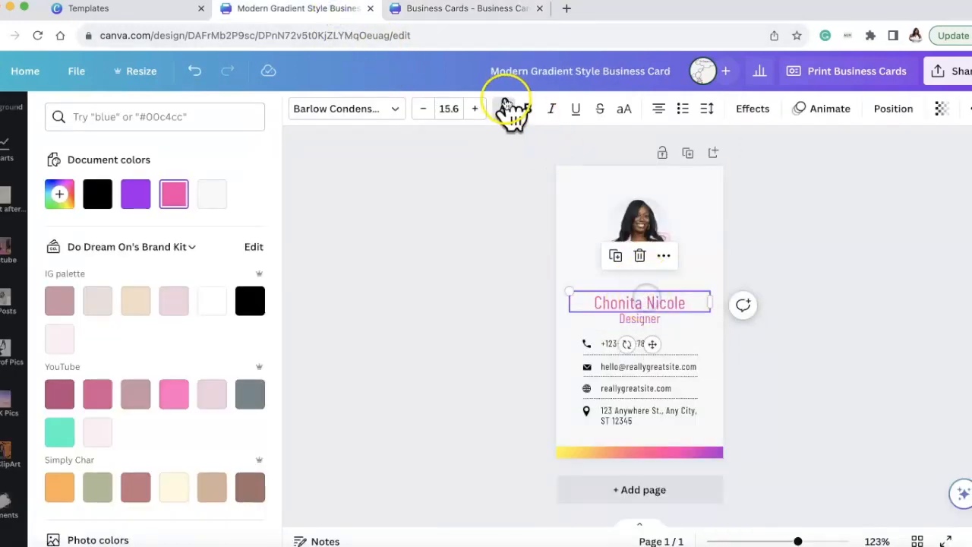
click(503, 111)
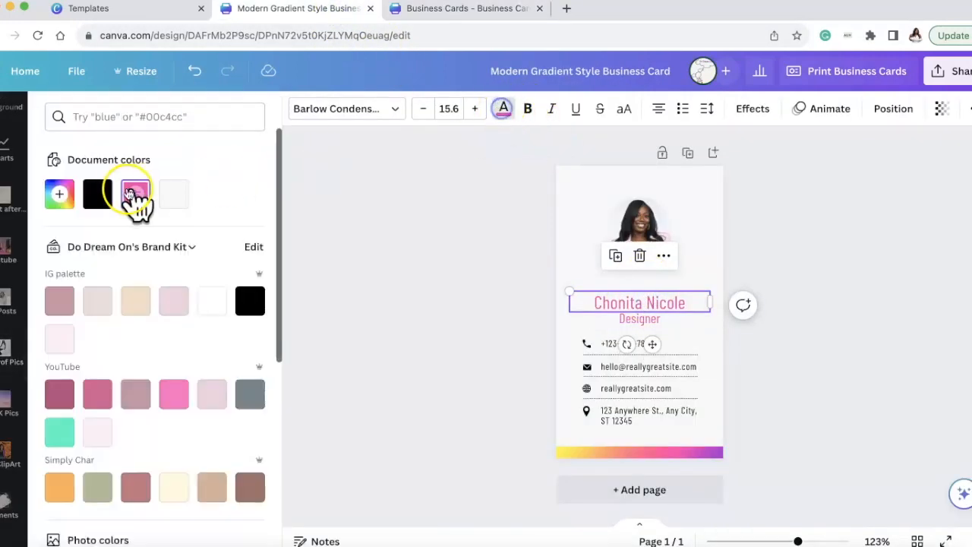
click(98, 194)
Replace the "Designer" job title with "YouTuber" and "Content Creator" on two lines, checking the wording against the finished card.
click(618, 322)
double_click(629, 318)
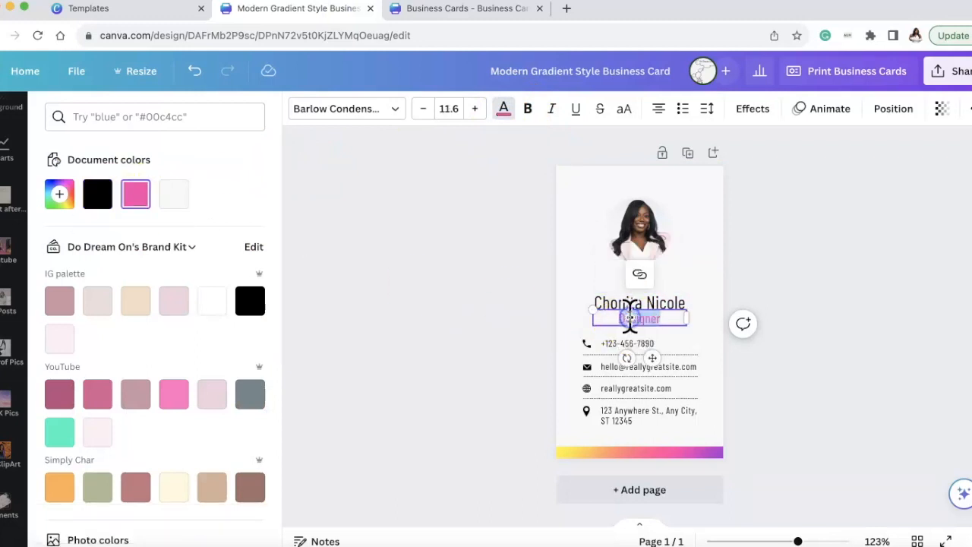
text(YouTuber)
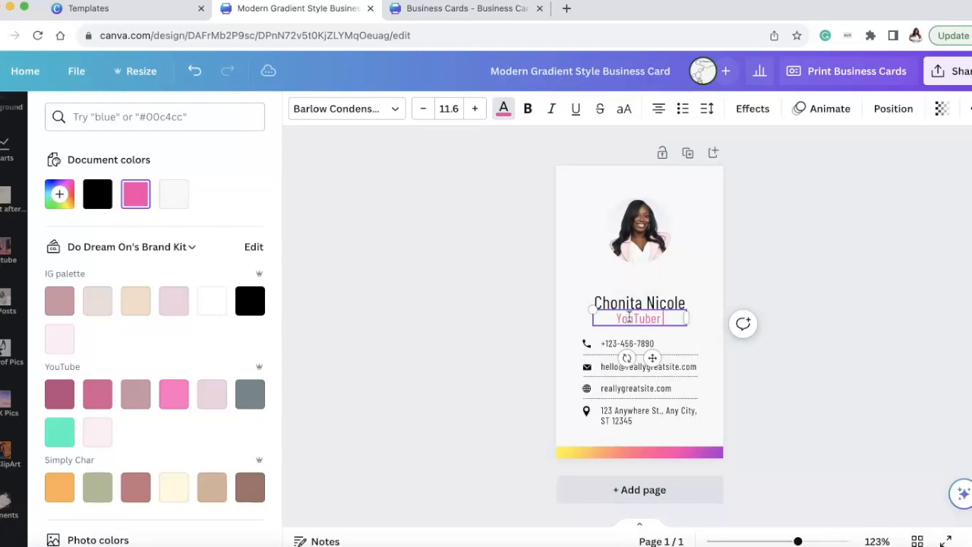
click(472, 11)
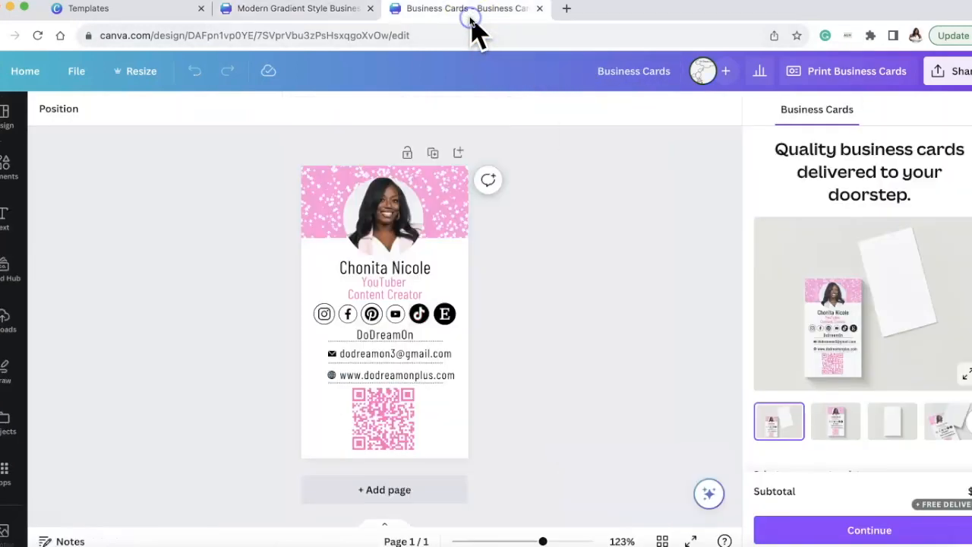
click(340, 16)
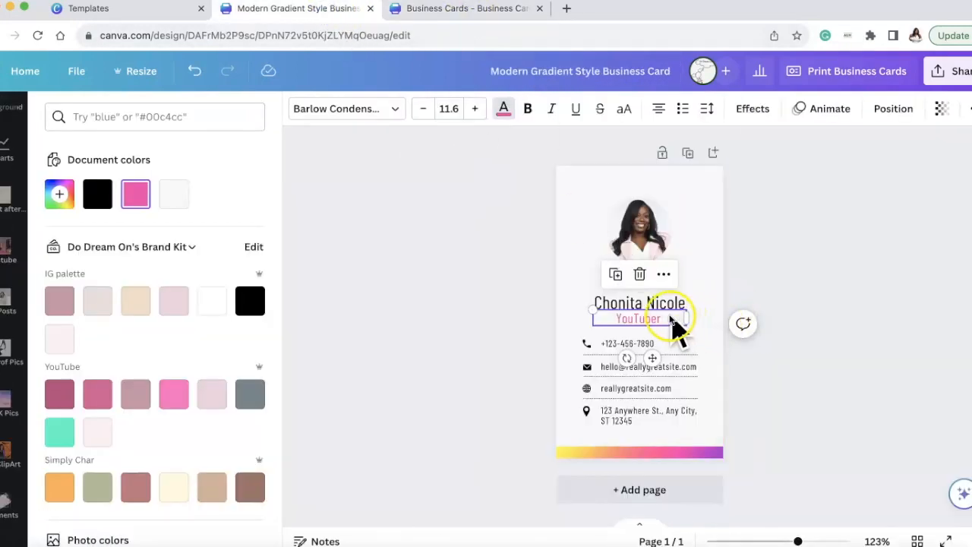
key(Return)
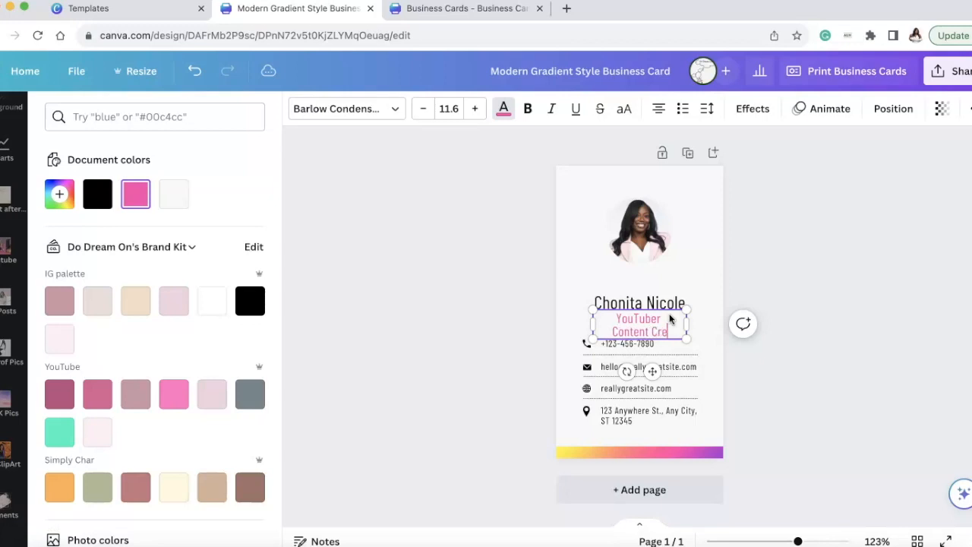
click(835, 319)
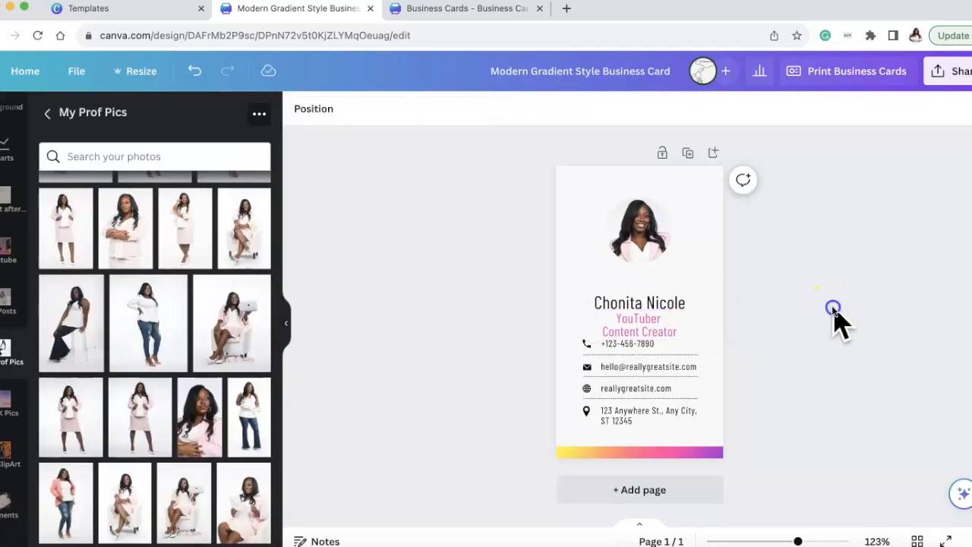
Move the two-line job title slightly up toward the cardholder's name.
click(657, 322)
drag(659, 324, 658, 320)
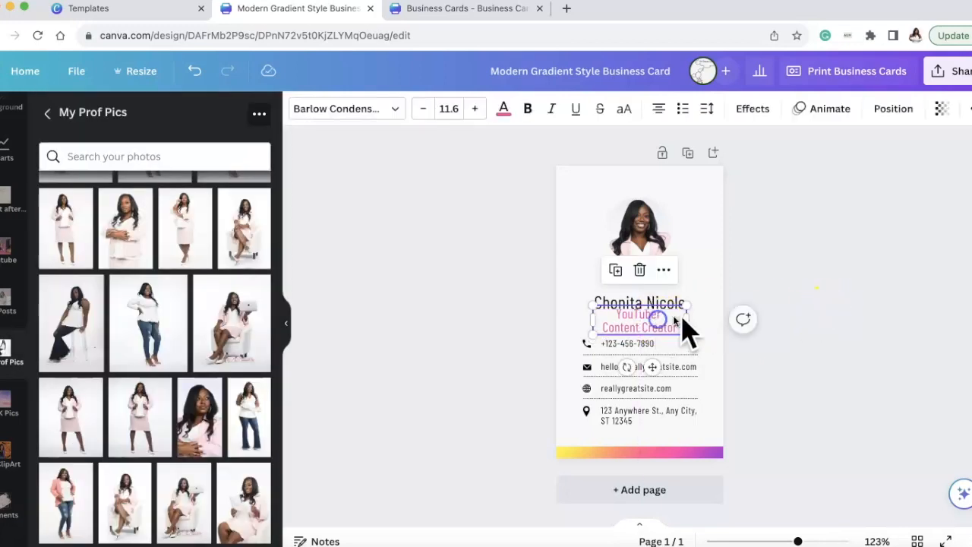
click(852, 294)
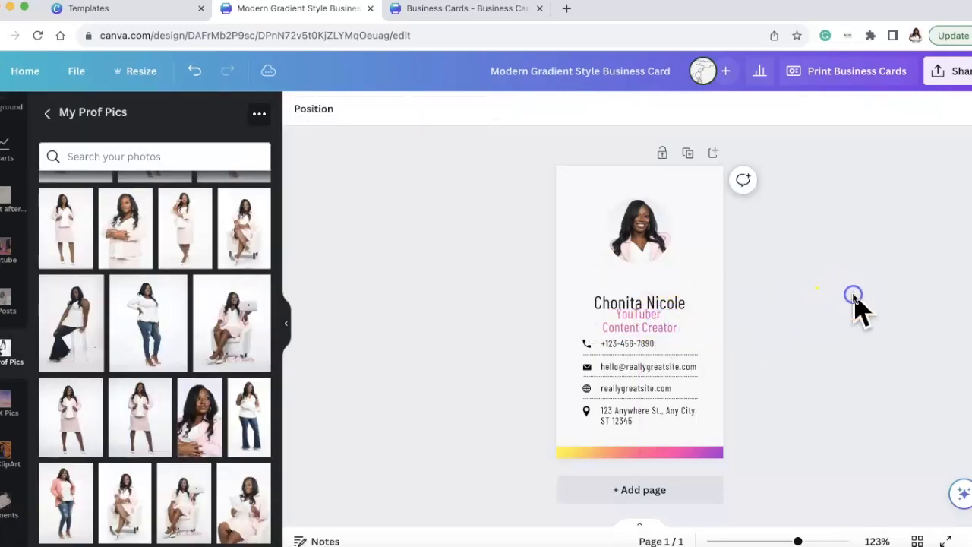
Delete the sample phone number and its phone icon from the contact lines.
click(669, 346)
click(658, 303)
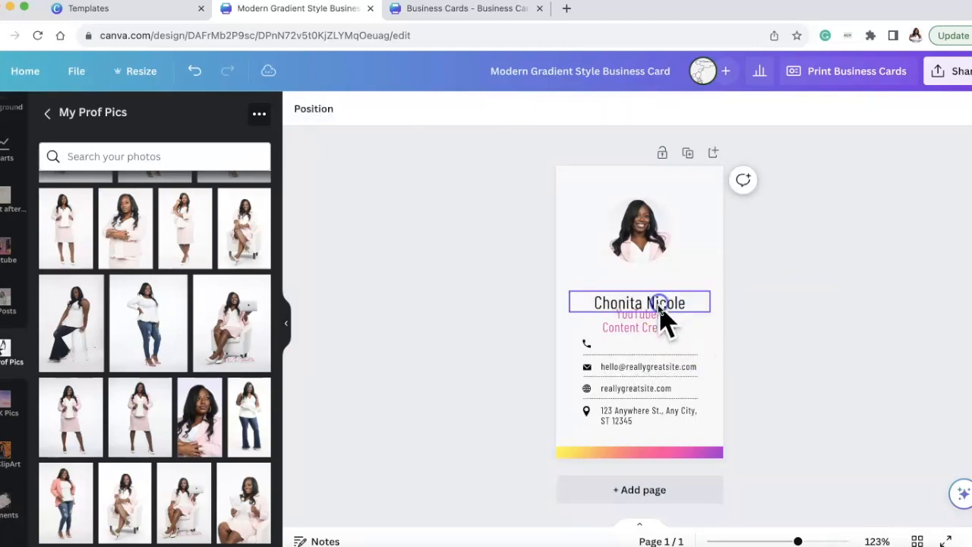
click(585, 344)
key(Delete)
click(651, 375)
click(650, 367)
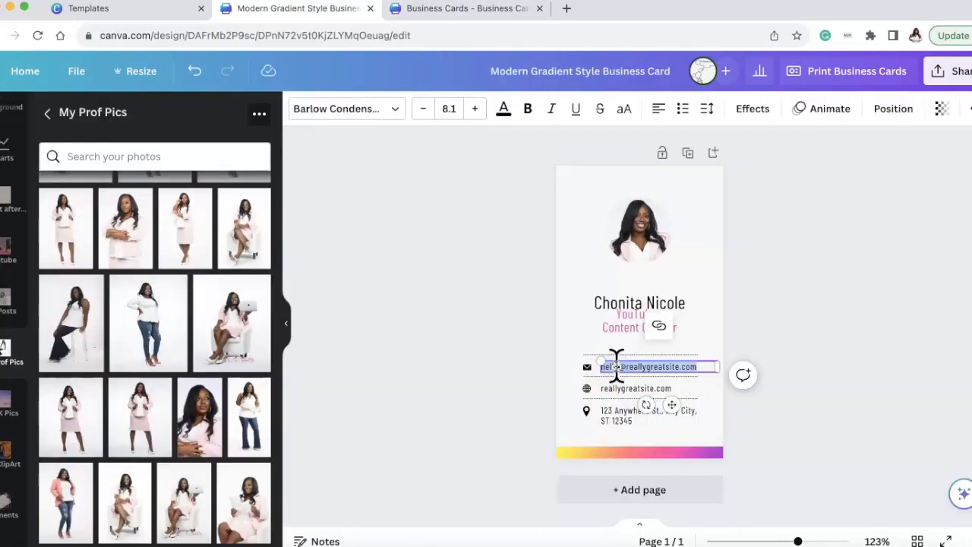
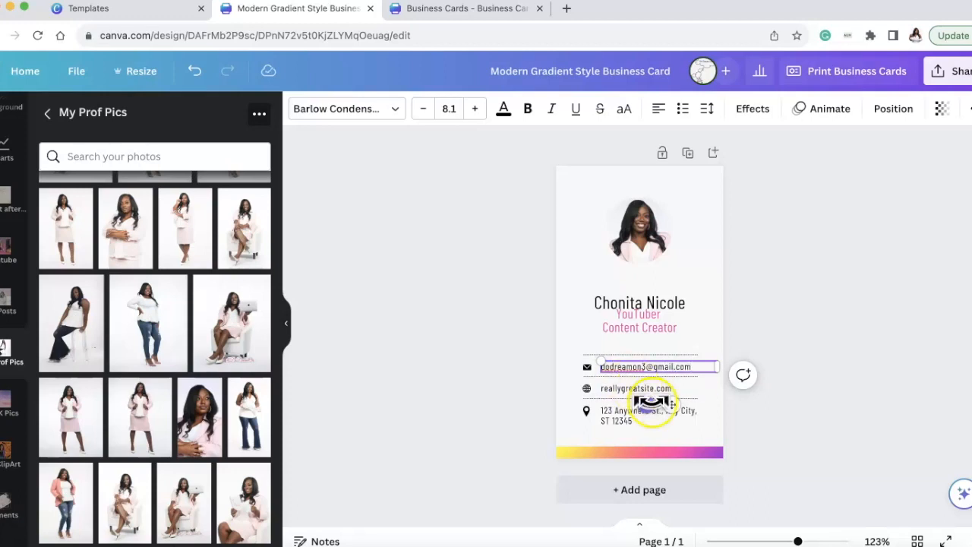
click(651, 401)
double_click(643, 388)
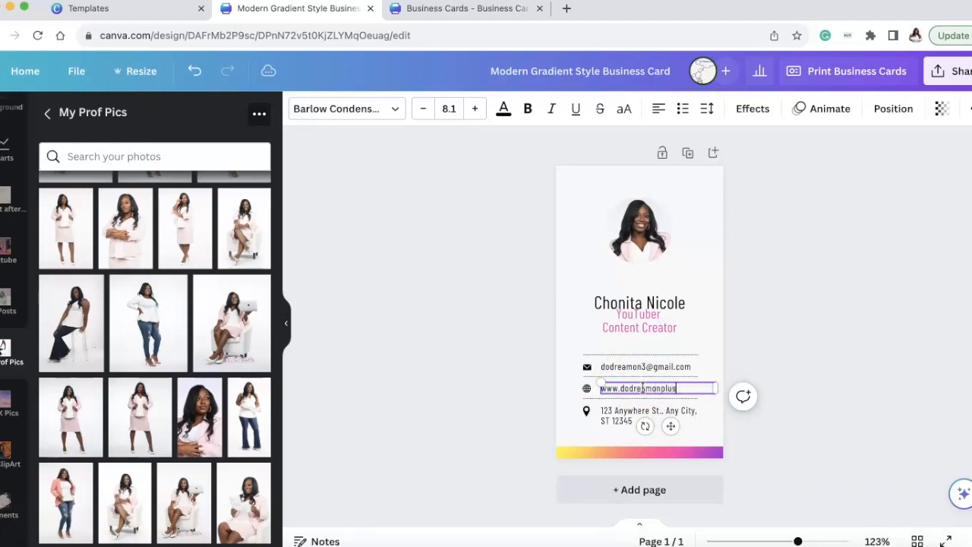
click(801, 334)
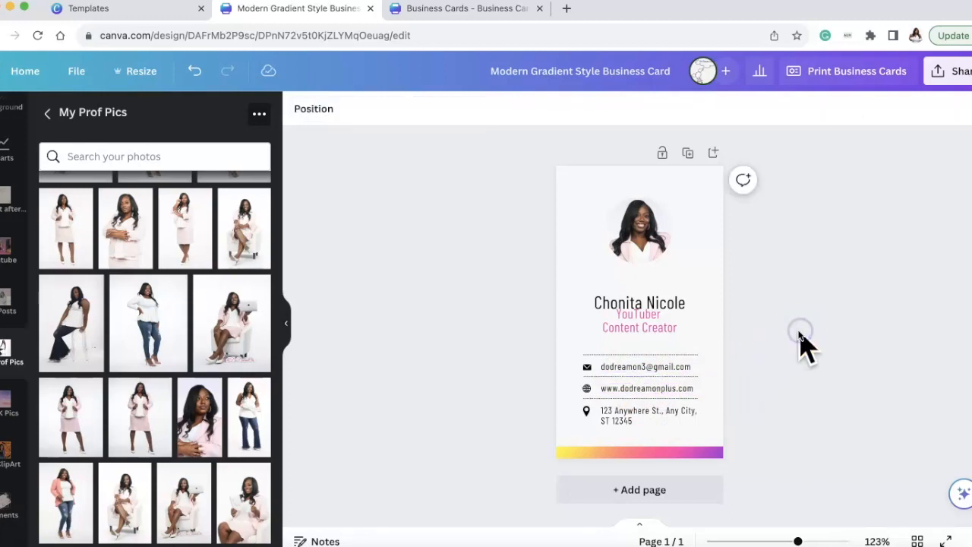
Delete the sample street address and its location pin icon from the card.
click(641, 416)
key(Delete)
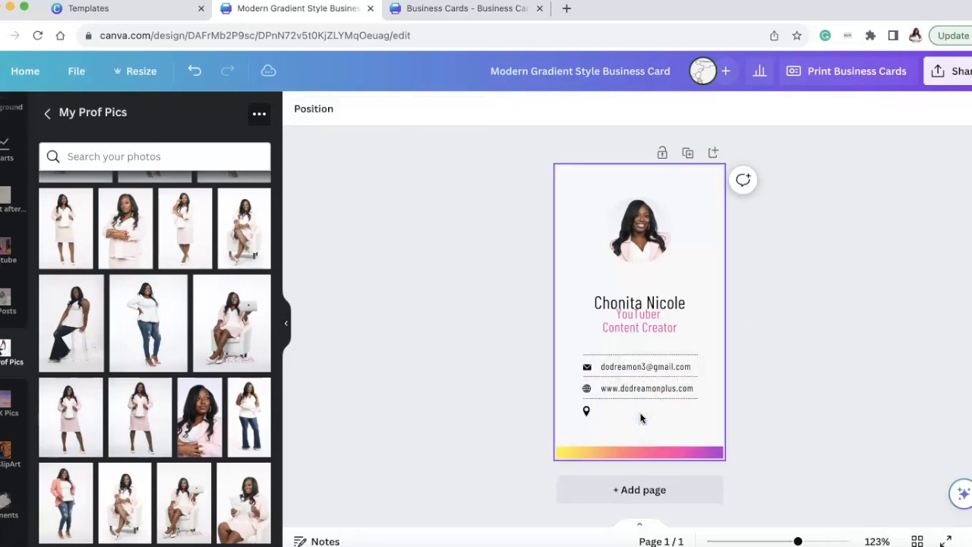
click(586, 412)
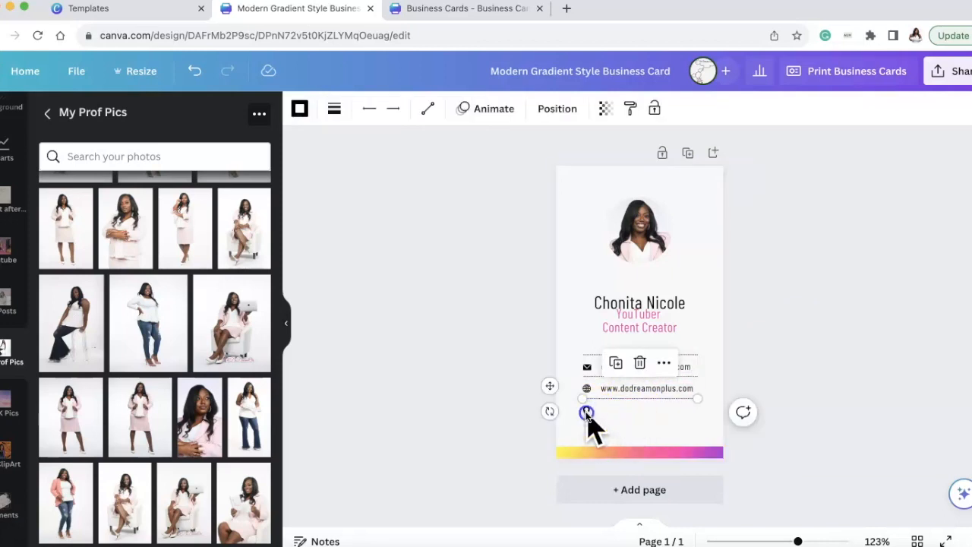
key(Delete)
Delete the gradient strip along the card's bottom edge.
click(678, 455)
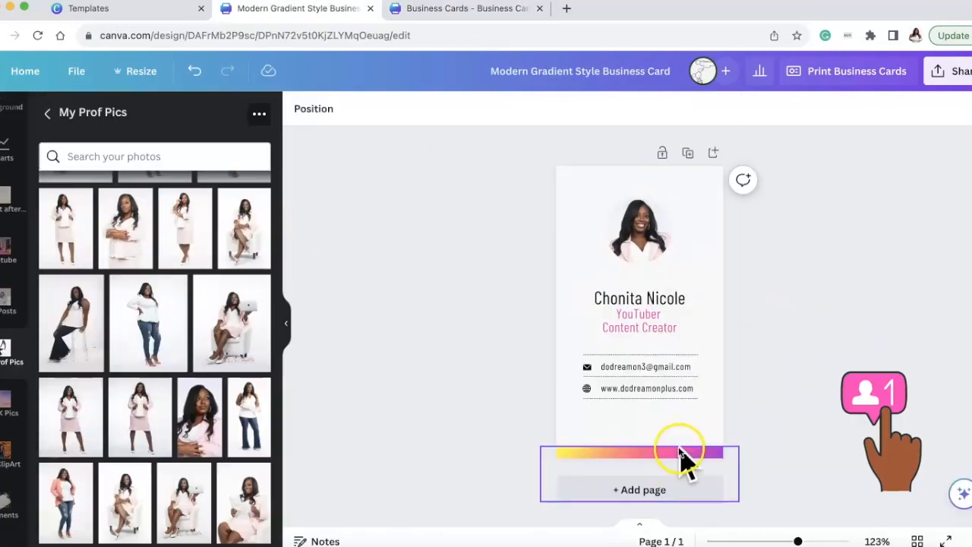
key(Delete)
click(451, 212)
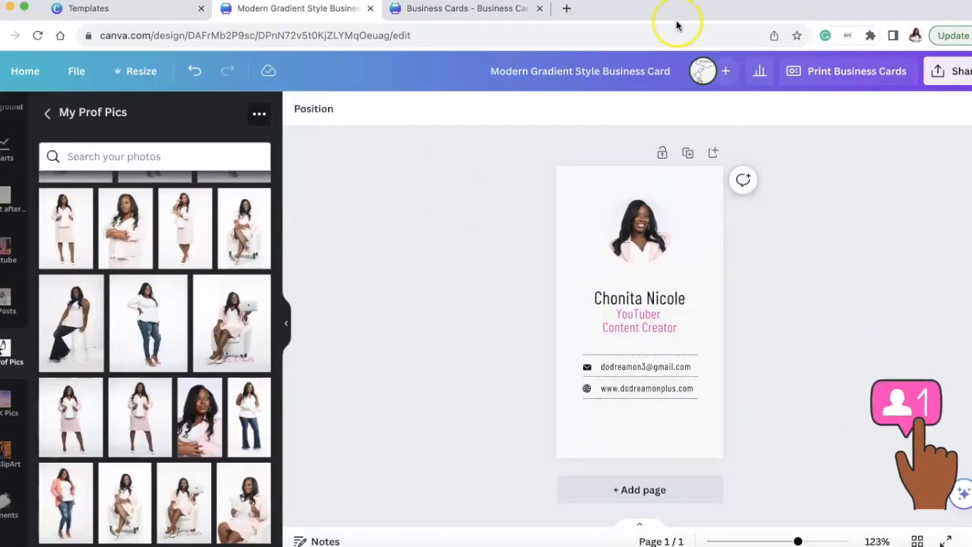
click(569, 497)
Search the elements library for "sparkle background".
scroll(13, 186, up, 5)
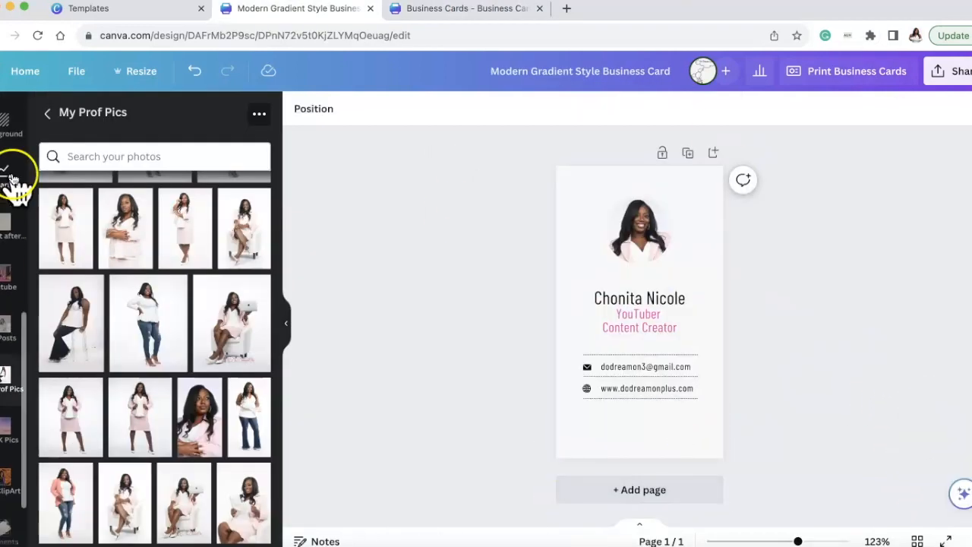
click(12, 182)
click(161, 116)
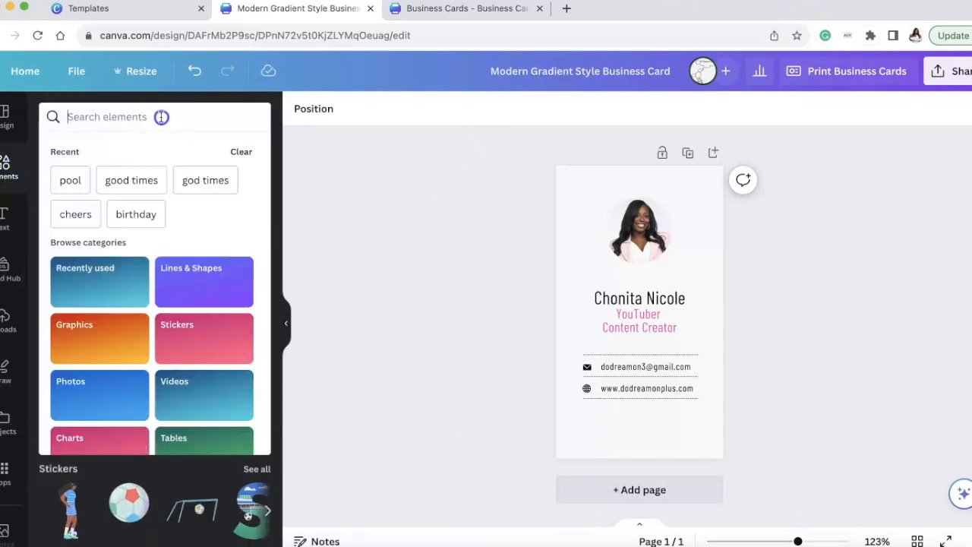
text(spa)
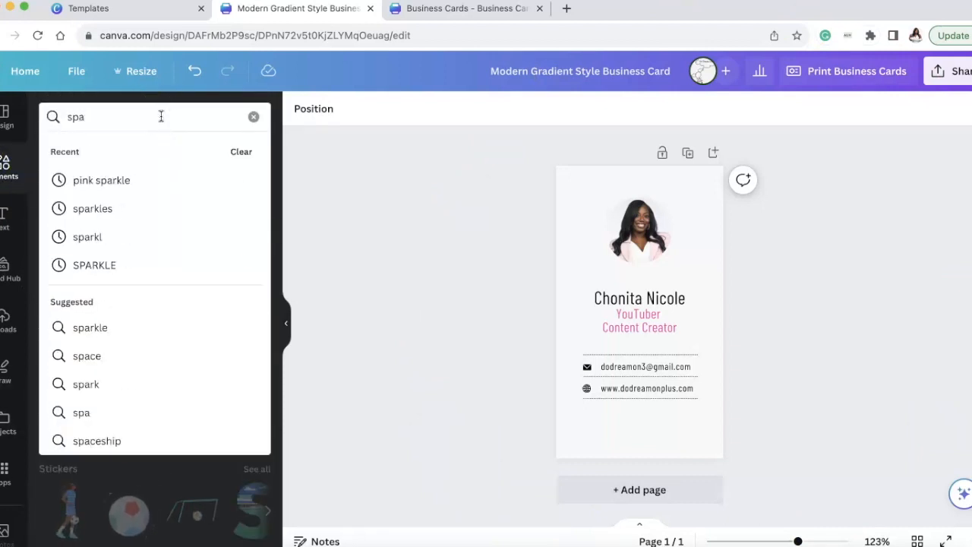
text(rkle backgrou)
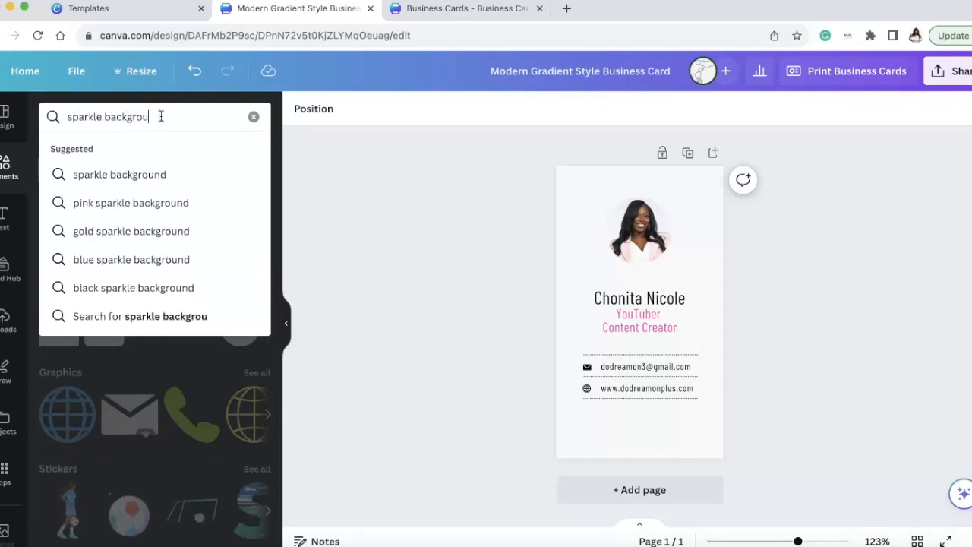
text(nd)
key(Return)
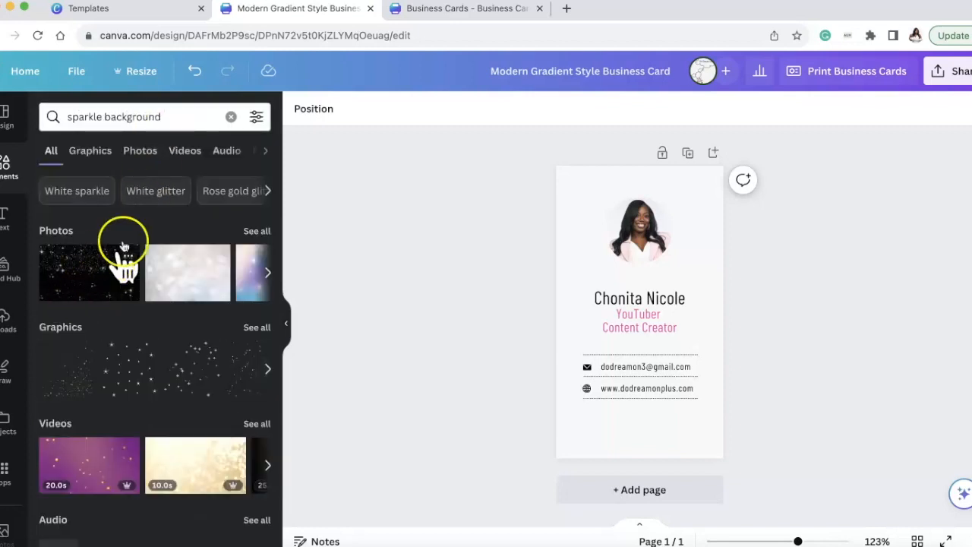
Refine the elements search to "pink sparkle background" and list all matching graphics.
click(67, 117)
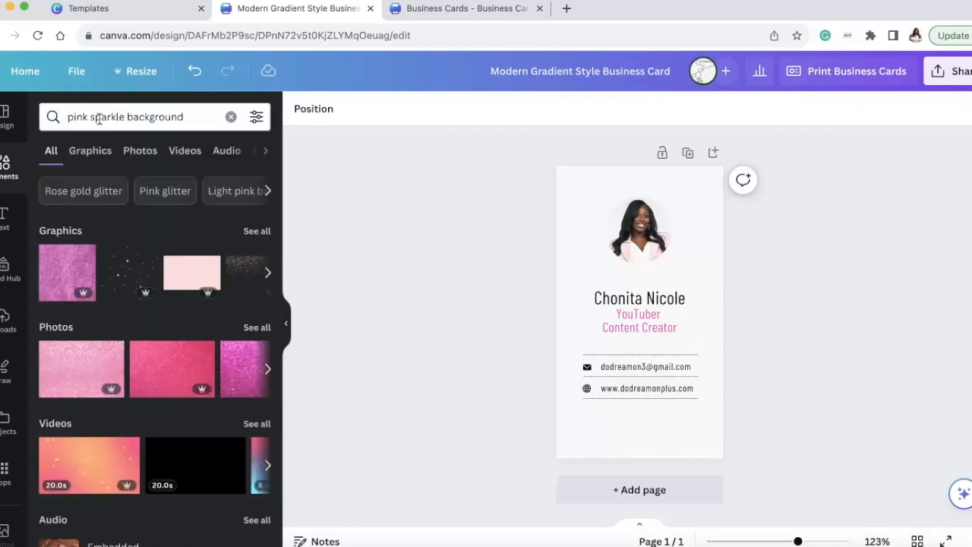
scroll(169, 246, down, 3)
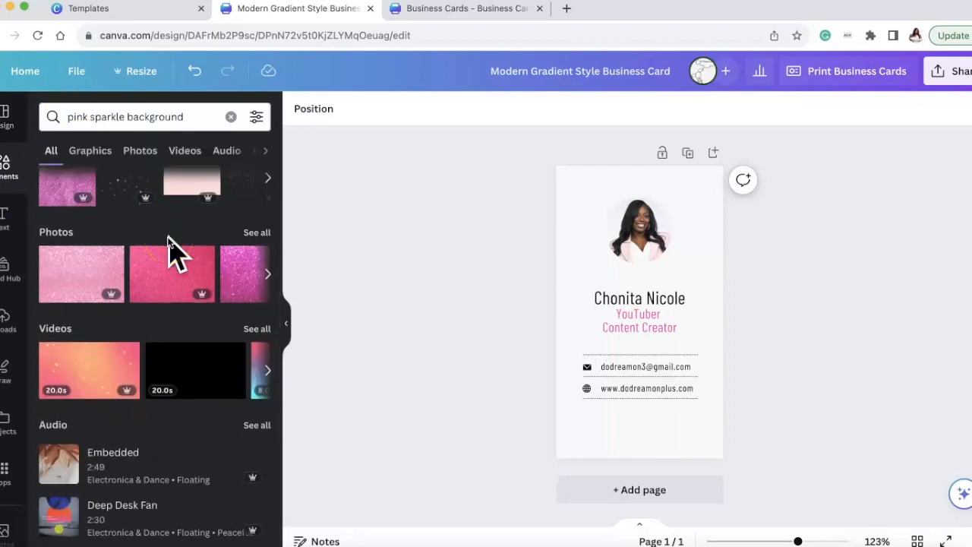
scroll(171, 247, up, 3)
click(256, 230)
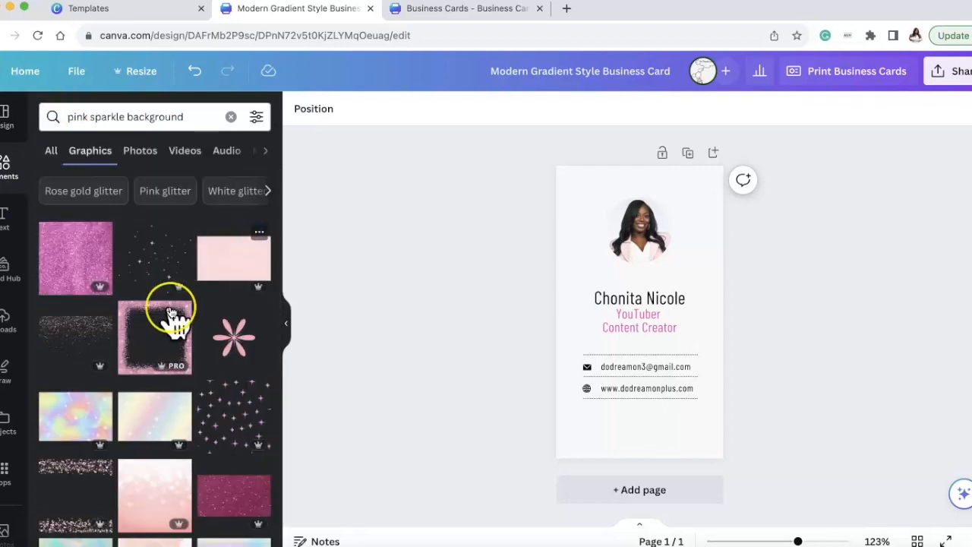
Find the light pink "Pink Background with Glitters" graphic in the results and star it.
scroll(170, 314, down, 3)
scroll(171, 313, down, 8)
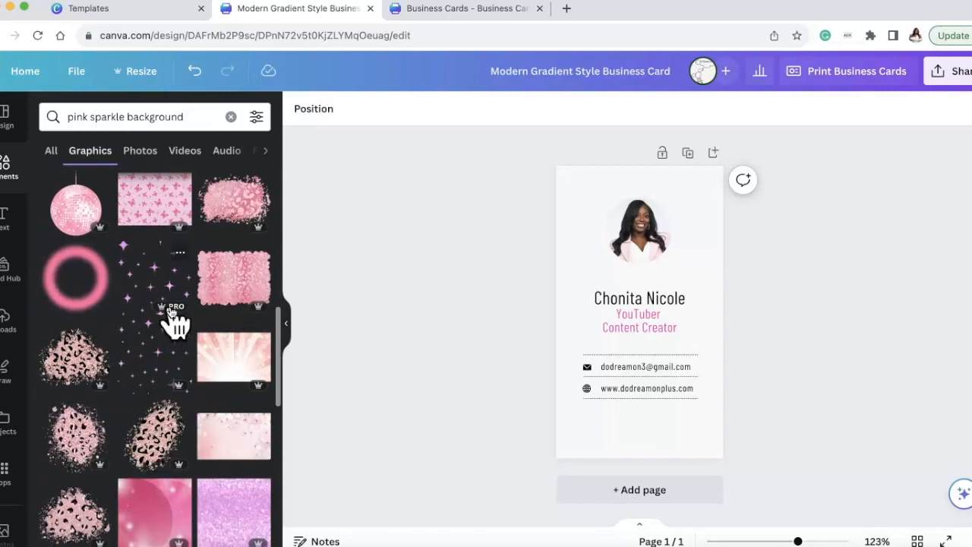
scroll(173, 319, down, 10)
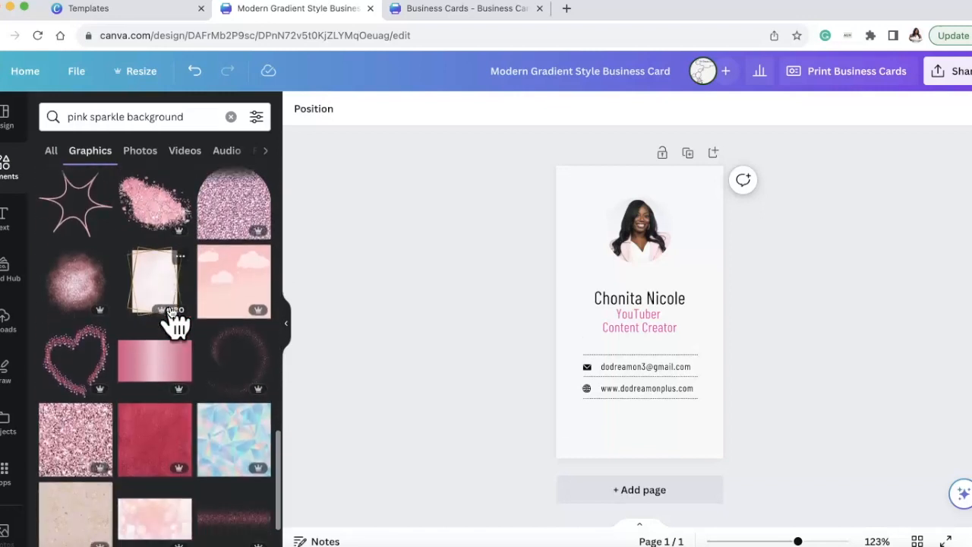
scroll(173, 319, down, 10)
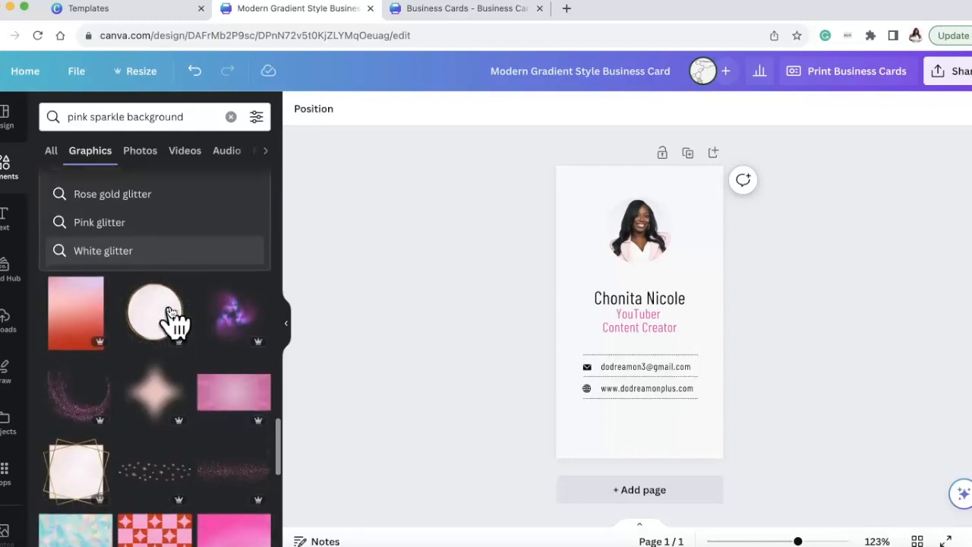
scroll(173, 319, down, 3)
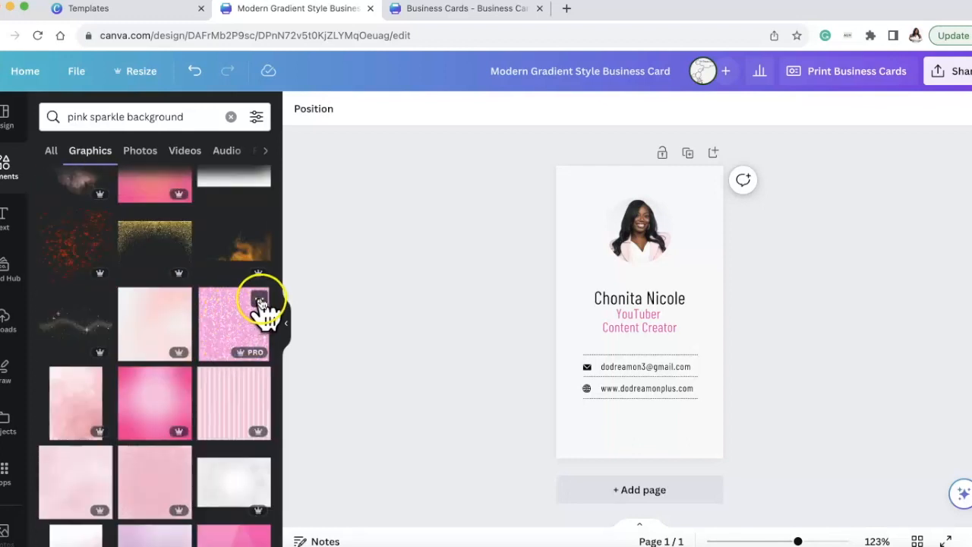
click(260, 298)
click(286, 443)
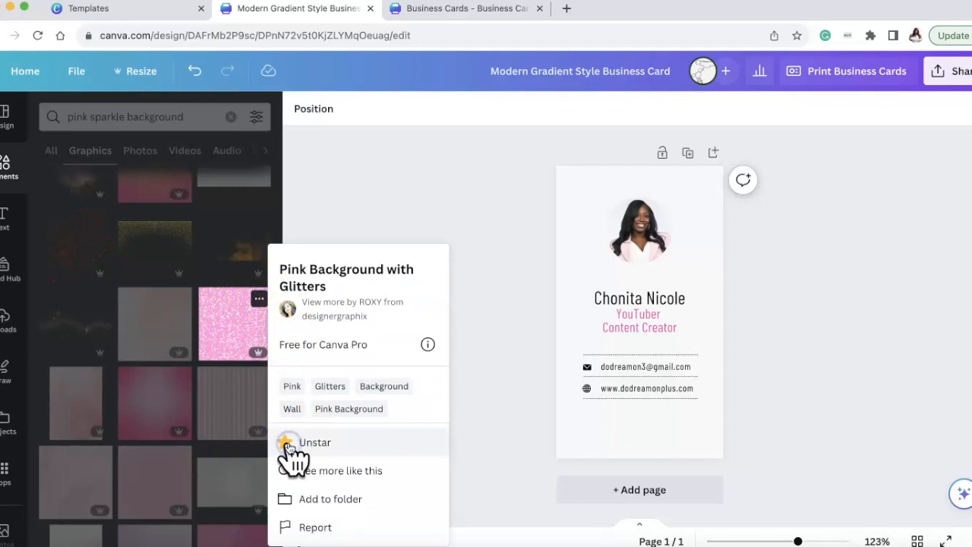
click(222, 325)
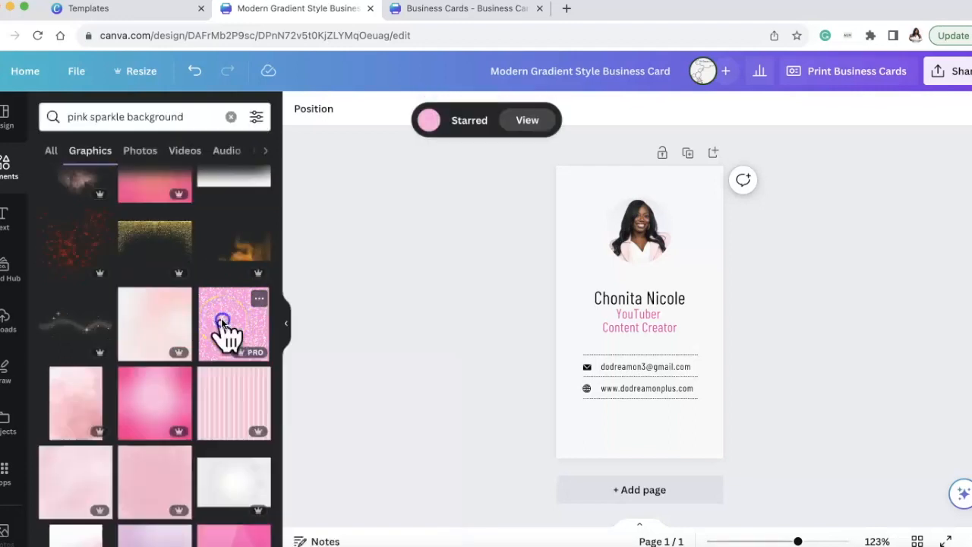
Add the starred pink glitter graphic and fit it across the card's full width as a header behind the portrait's upper area.
click(225, 315)
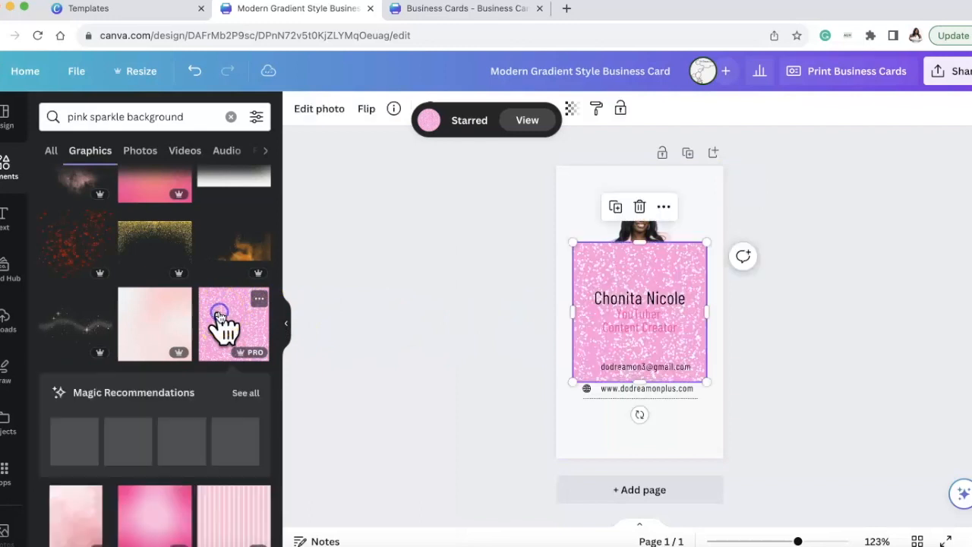
drag(690, 269, 661, 130)
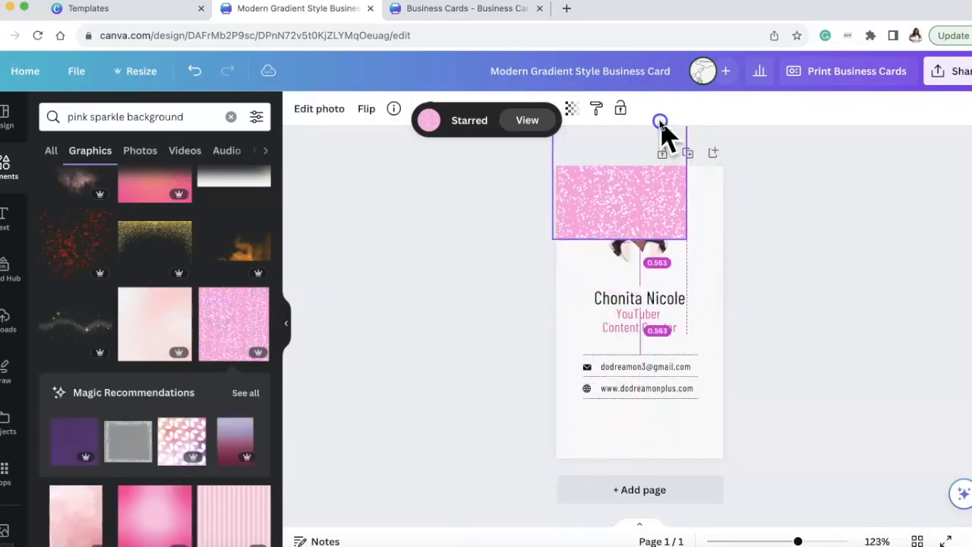
drag(683, 162, 734, 165)
drag(690, 226, 678, 210)
drag(738, 160, 728, 161)
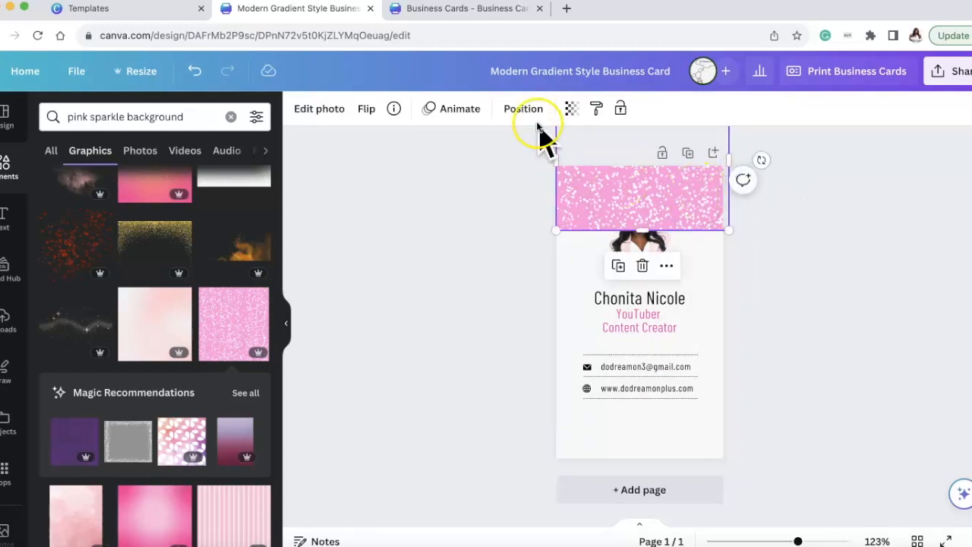
Send the pink glitter header to the back, behind the portrait photo.
click(523, 110)
click(224, 172)
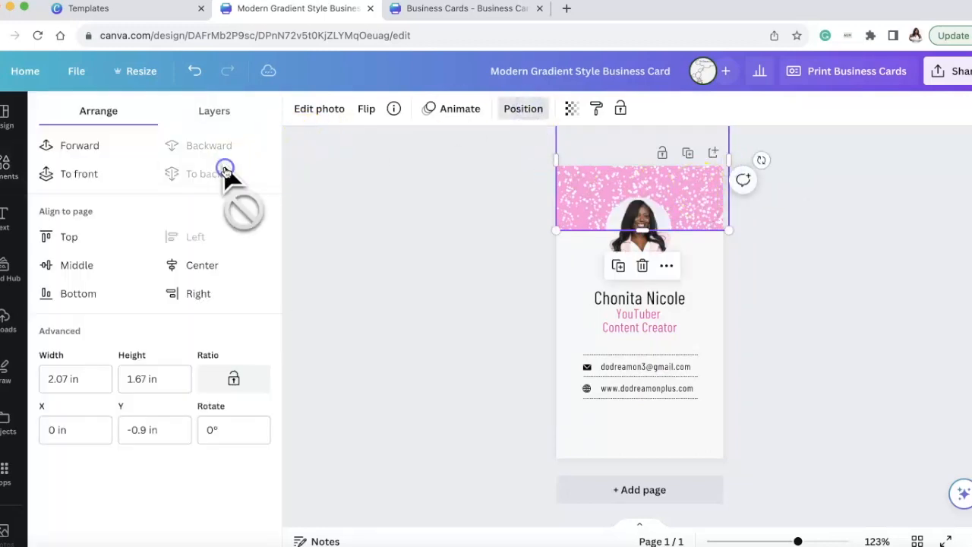
click(507, 294)
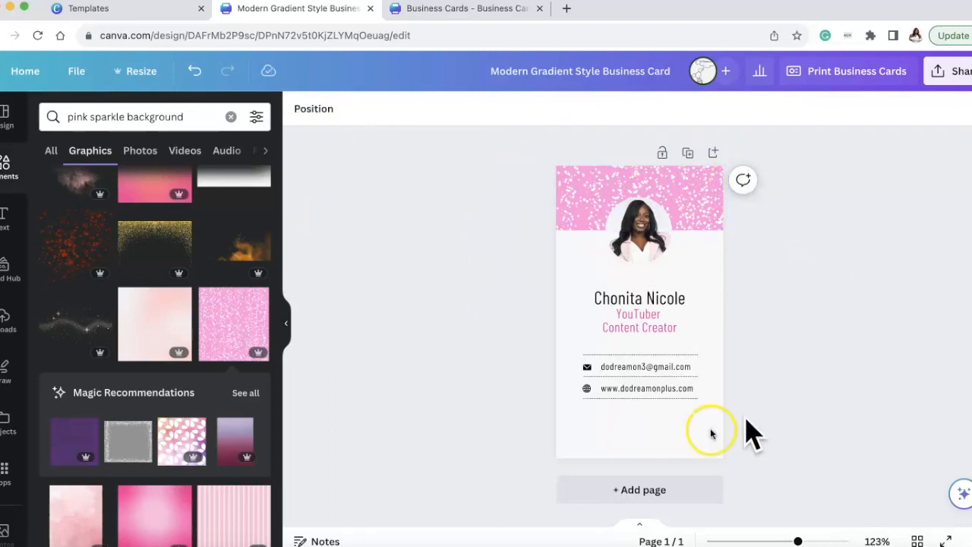
Enlarge the circular portrait photo and center it over the lower edge of the glitter header.
click(638, 228)
drag(607, 263, 586, 278)
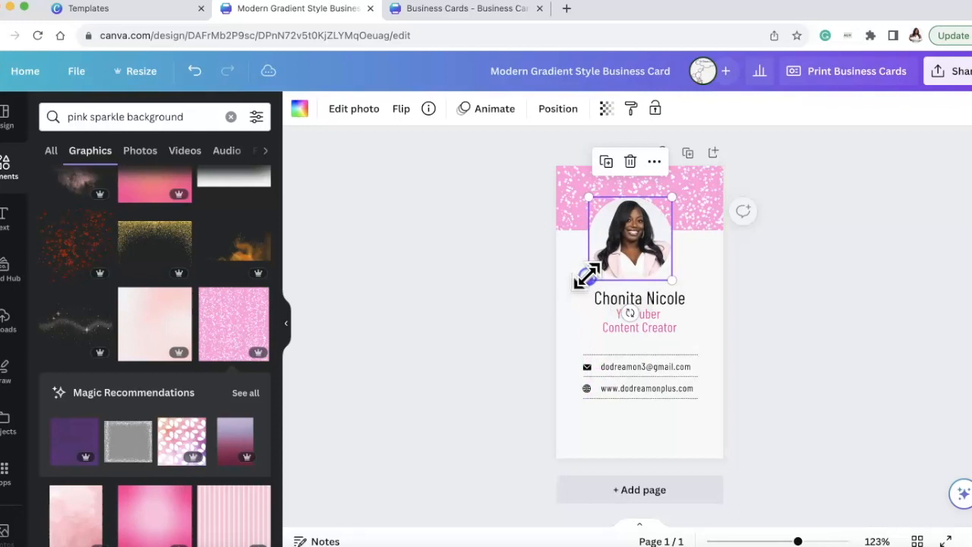
drag(637, 237, 649, 217)
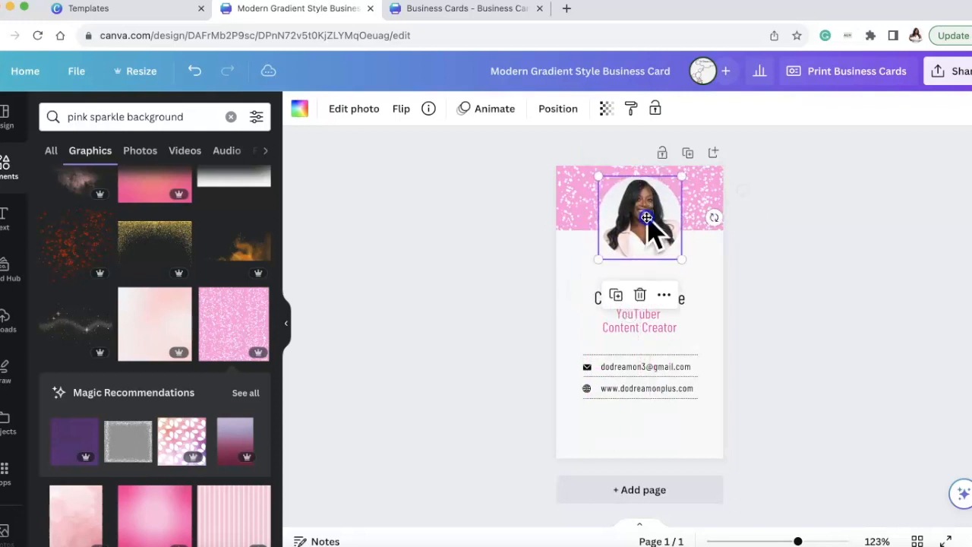
Move the name and the two-line job title up, closely beneath the portrait and centered on the card.
click(703, 291)
drag(681, 300, 676, 273)
drag(667, 326, 662, 274)
click(672, 282)
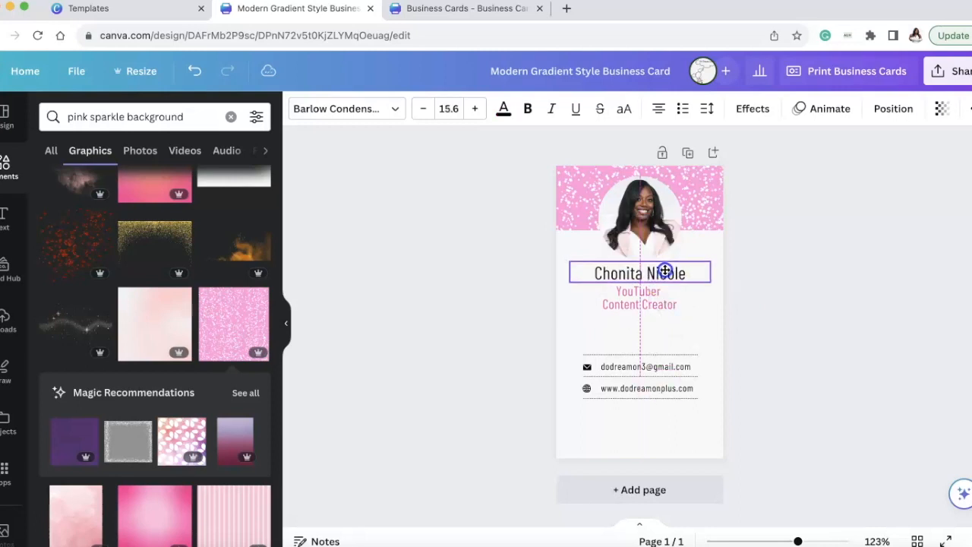
drag(665, 310, 660, 296)
click(819, 306)
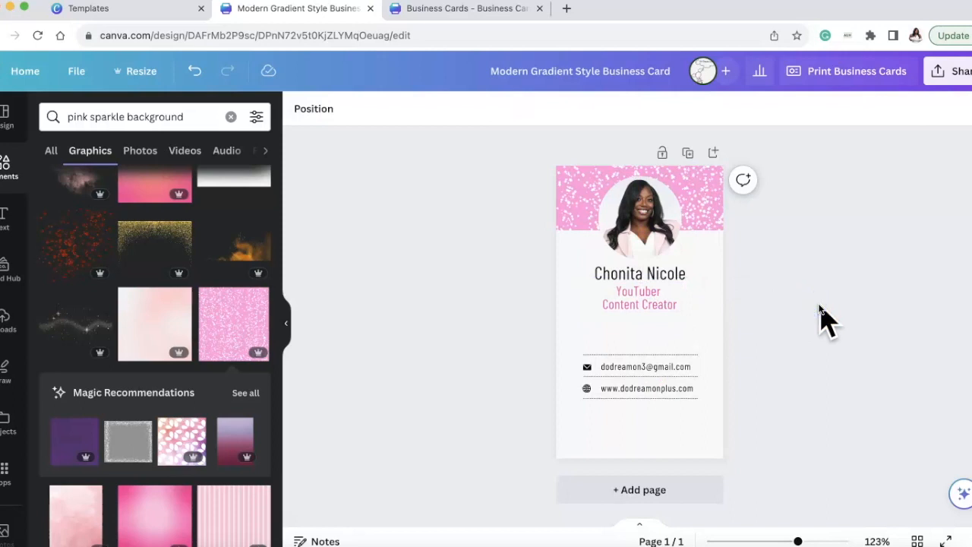
Duplicate the e-mail line, place the copy above the first dotted line and replace its text with "DoDreamOn".
click(645, 369)
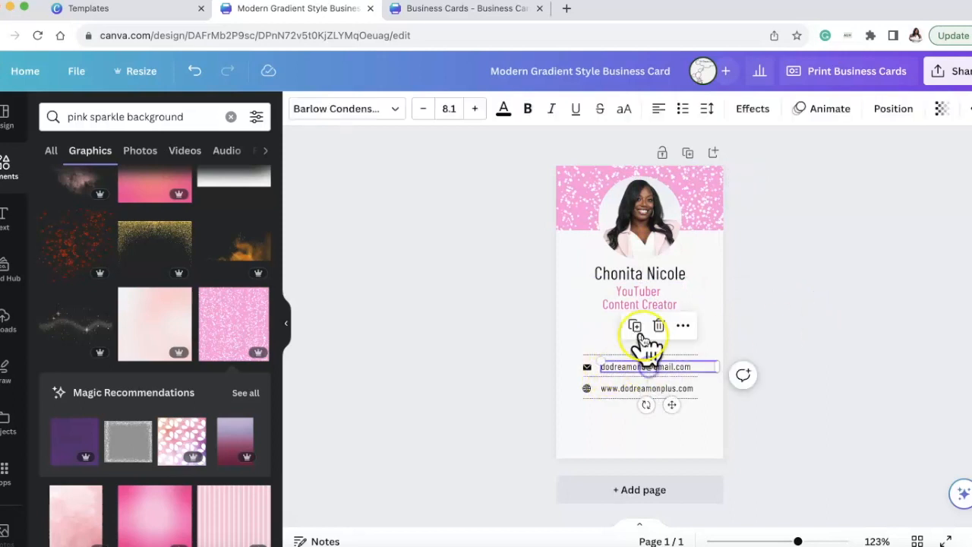
click(640, 329)
drag(681, 391, 649, 356)
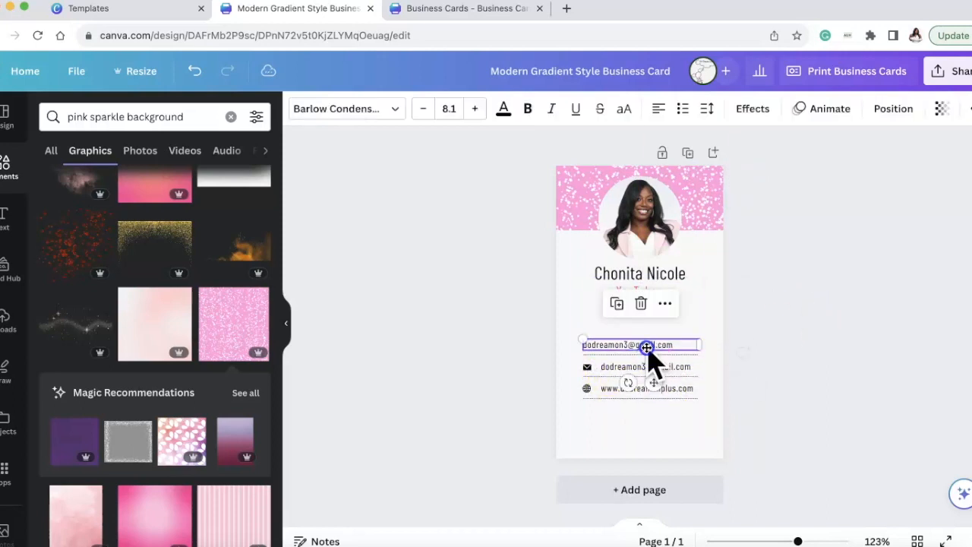
double_click(645, 344)
text(JoDreamOn)
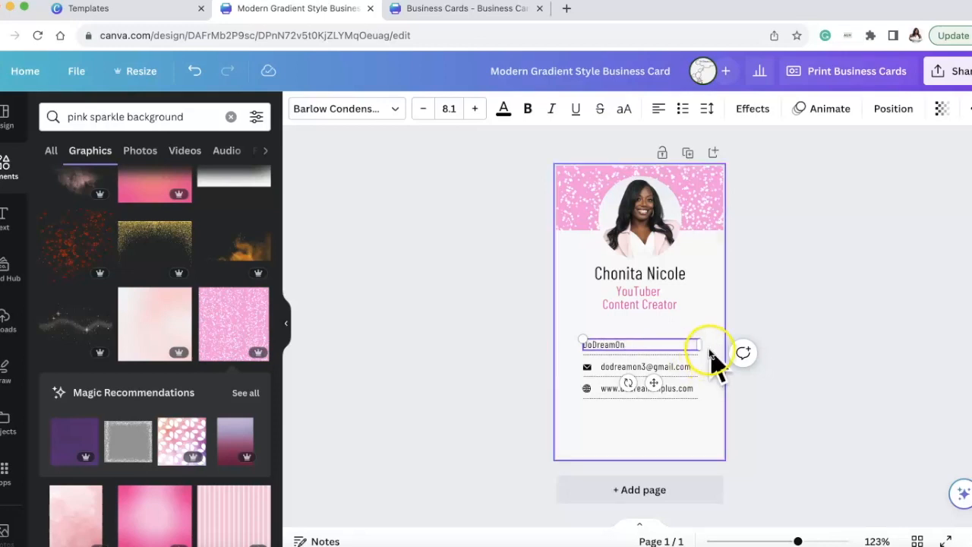
Narrow the "DoDreamOn" text box to fit its text and shift it toward the card's center.
drag(700, 345, 660, 343)
click(813, 298)
click(611, 346)
click(684, 327)
click(638, 346)
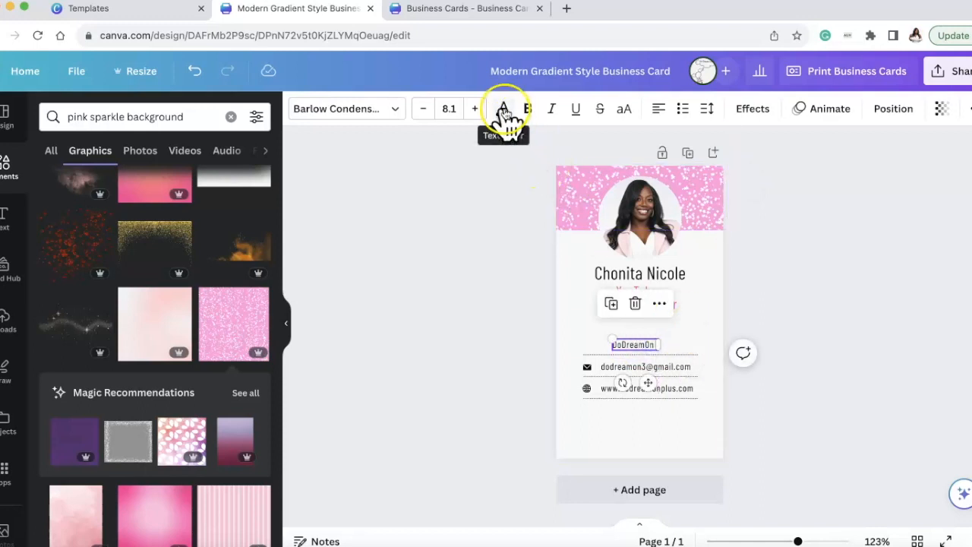
Enlarge the "DoDreamOn" text to size 14.1 and reposition it just above the first dotted line.
click(474, 109)
click(474, 109)
click(473, 108)
click(474, 109)
click(474, 108)
click(622, 370)
drag(610, 356, 575, 358)
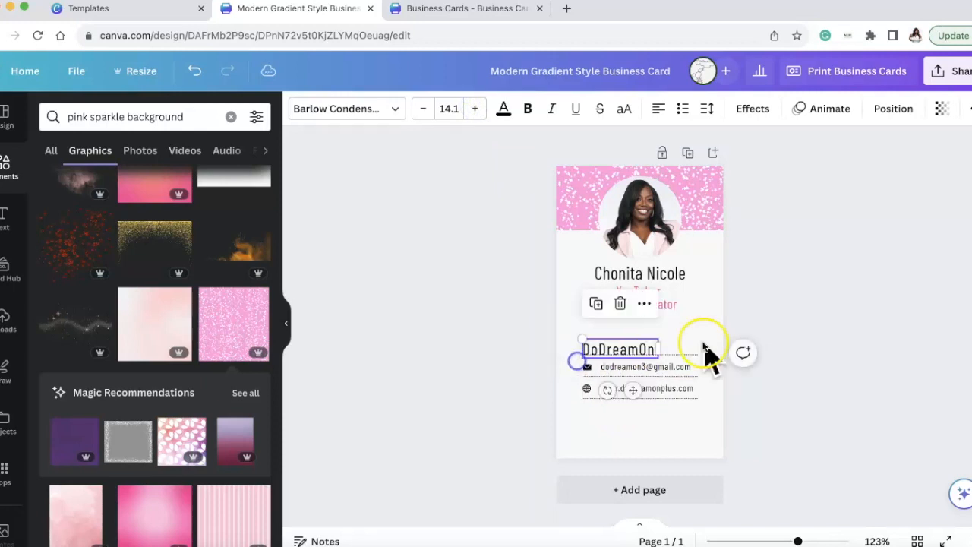
click(929, 319)
drag(650, 342, 659, 342)
Set the font size of the e-mail line and the website line to 9.1.
click(667, 365)
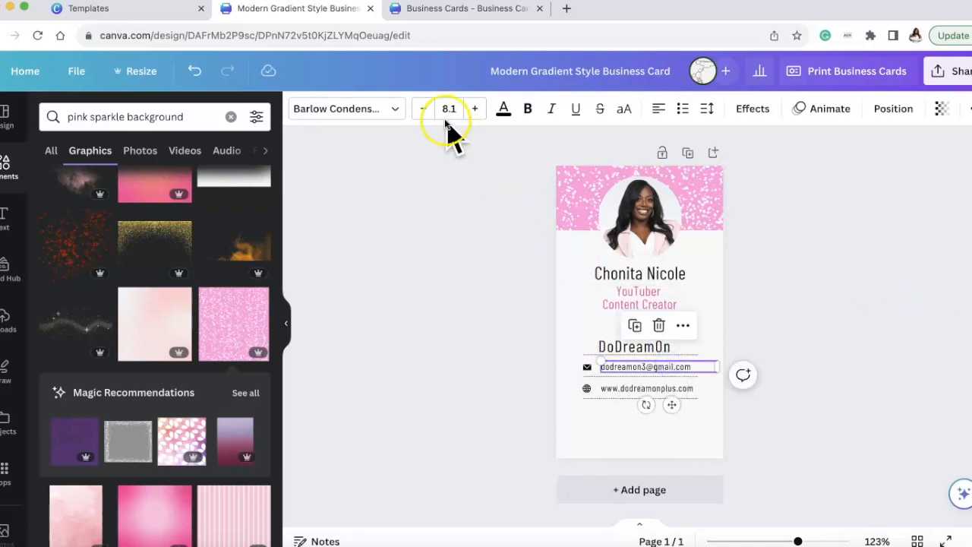
click(472, 109)
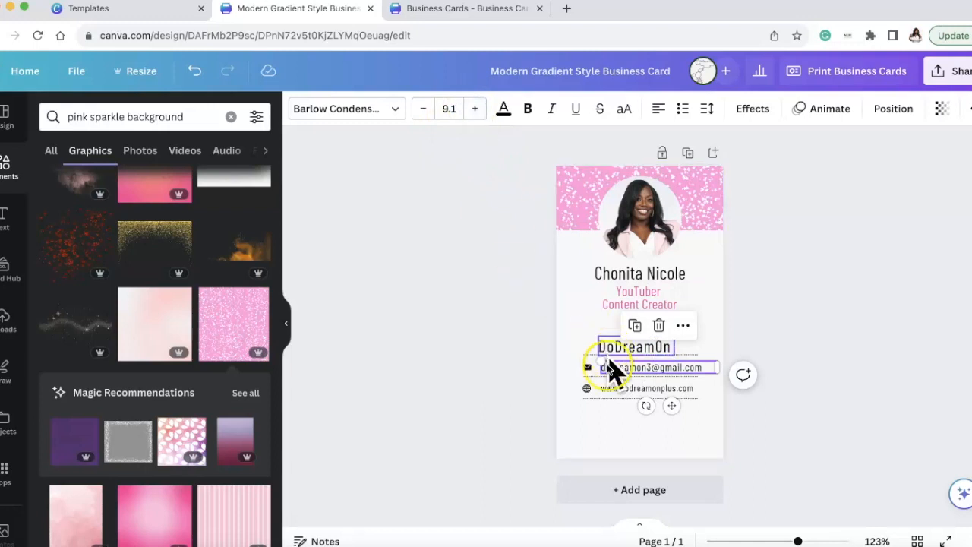
click(619, 388)
click(475, 109)
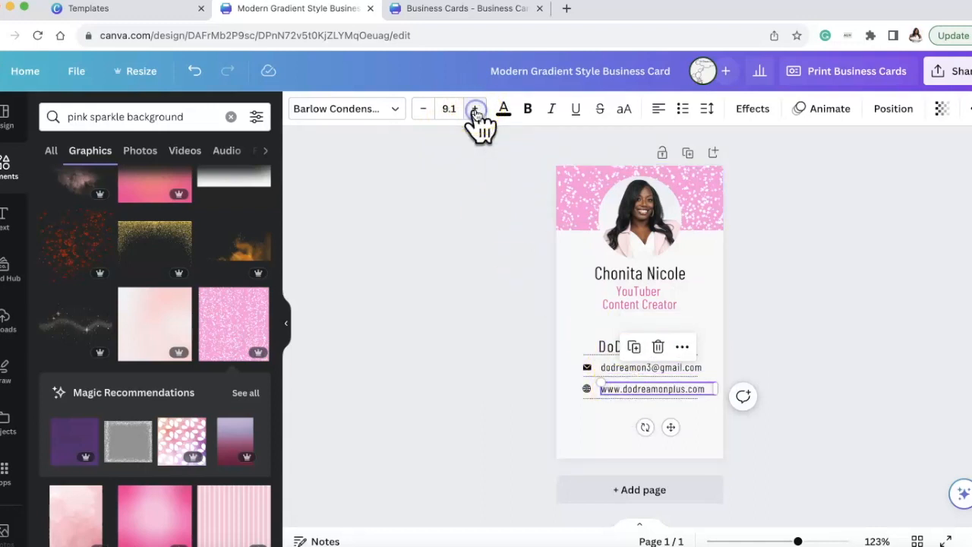
click(829, 359)
Shift the e-mail and website lines closer to their icons so both fit within the dotted lines.
click(686, 362)
drag(679, 372, 685, 388)
click(820, 326)
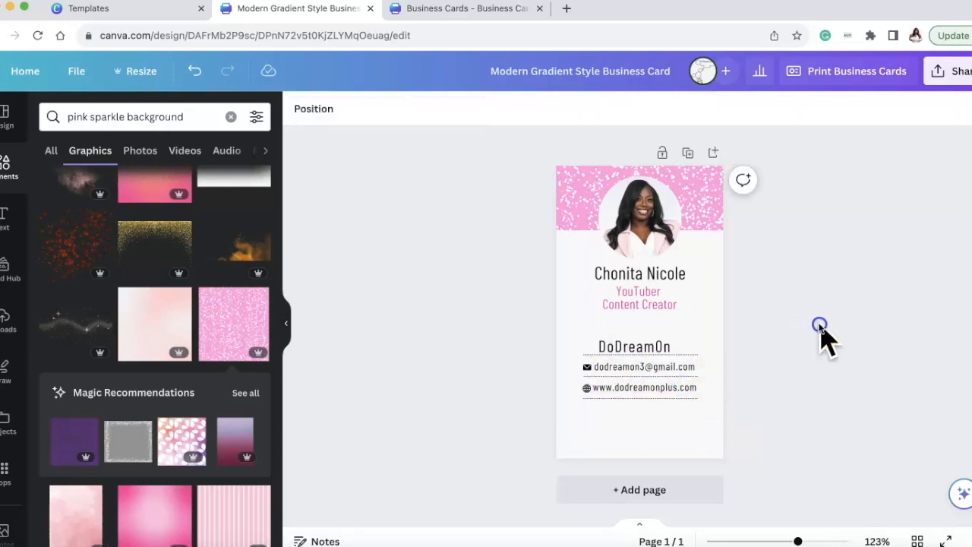
Reduce the "DoDreamOn" text to size 13.1 and center it above the contact details.
click(644, 346)
drag(645, 346, 641, 347)
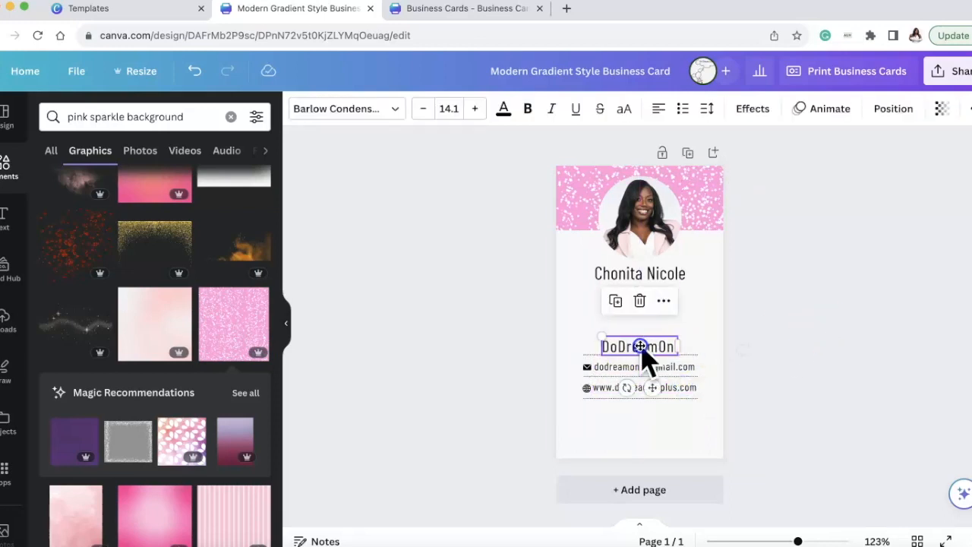
click(425, 112)
click(842, 267)
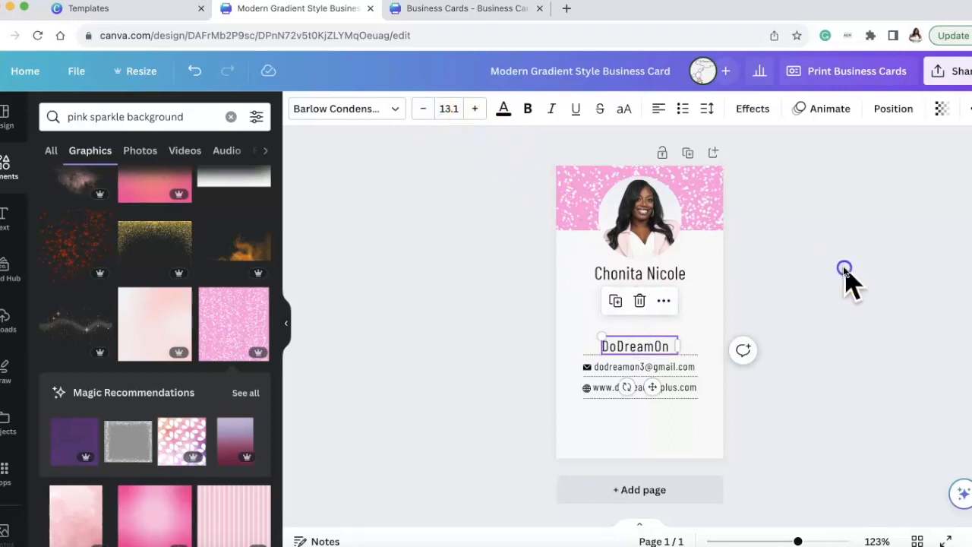
click(653, 347)
click(848, 334)
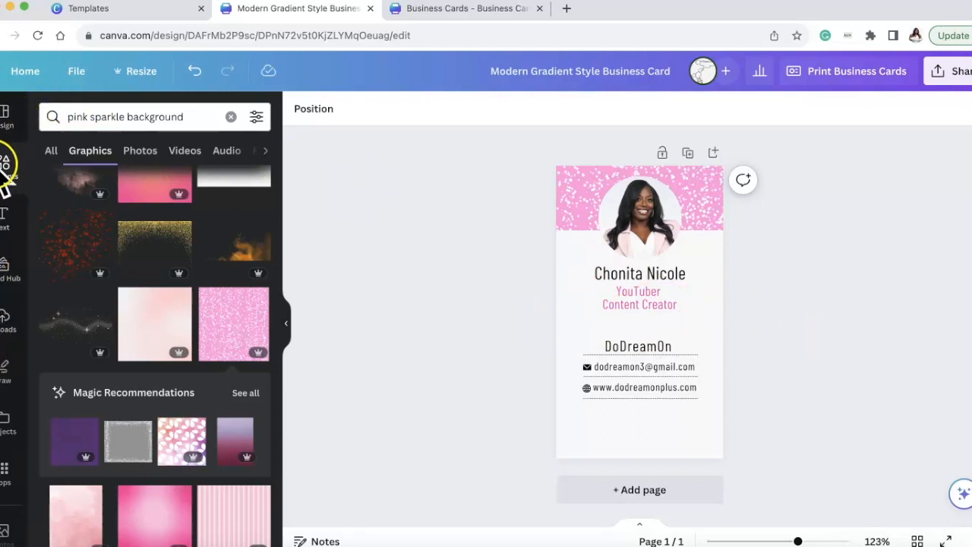
Search the elements library for "social media icons" and list all matching graphics.
click(6, 165)
click(154, 115)
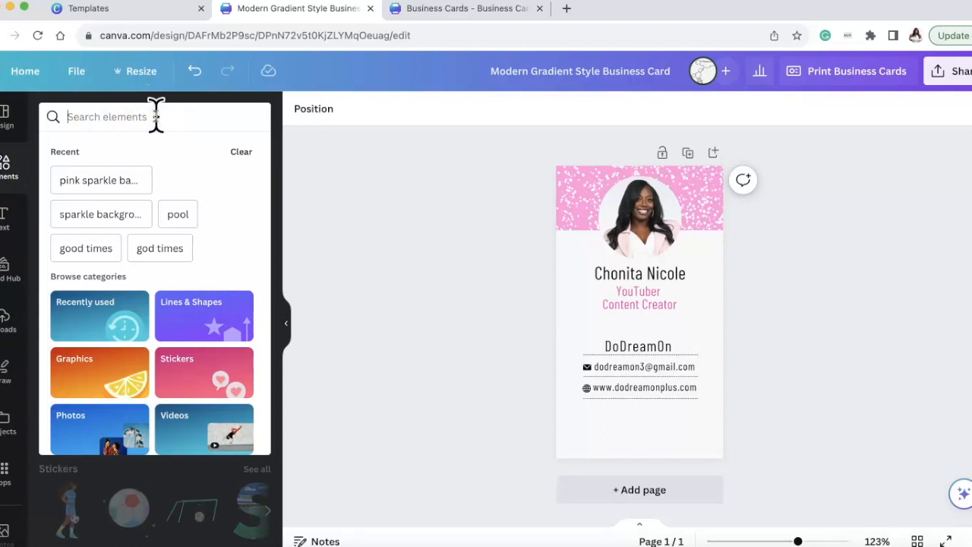
text(social)
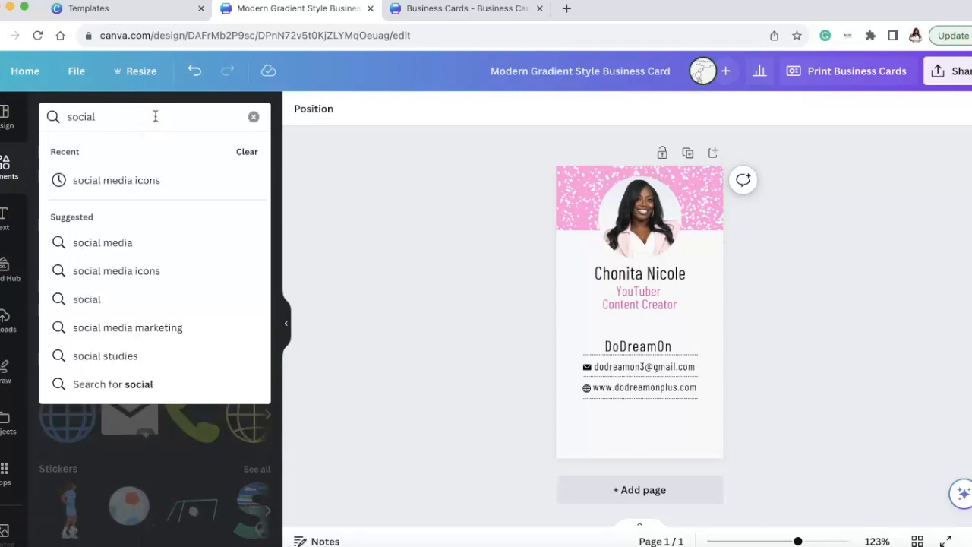
click(114, 180)
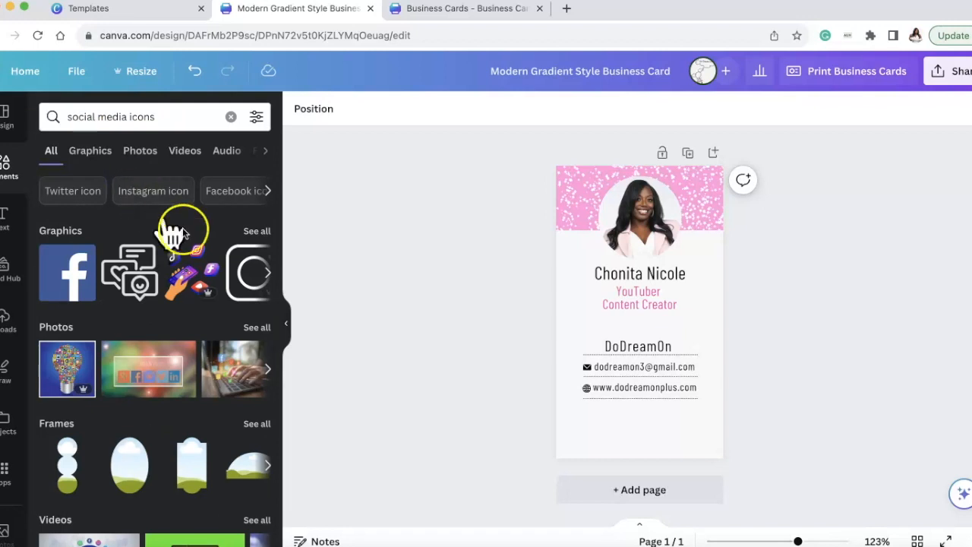
click(256, 231)
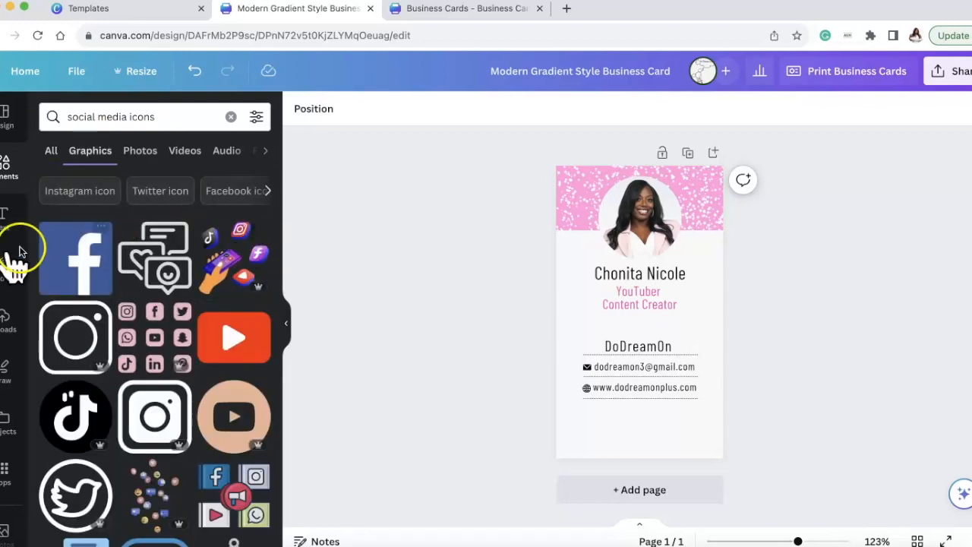
Add the outlined Instagram icon from the results, shrink it and place it above "DoDreamOn" near the card's left edge.
scroll(152, 372, down, 4)
scroll(109, 296, down, 10)
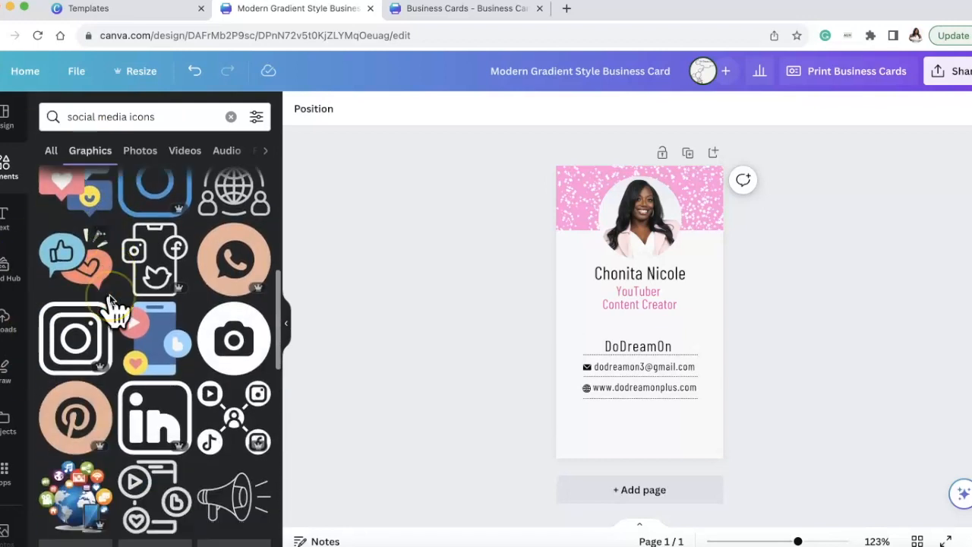
scroll(109, 297, down, 5)
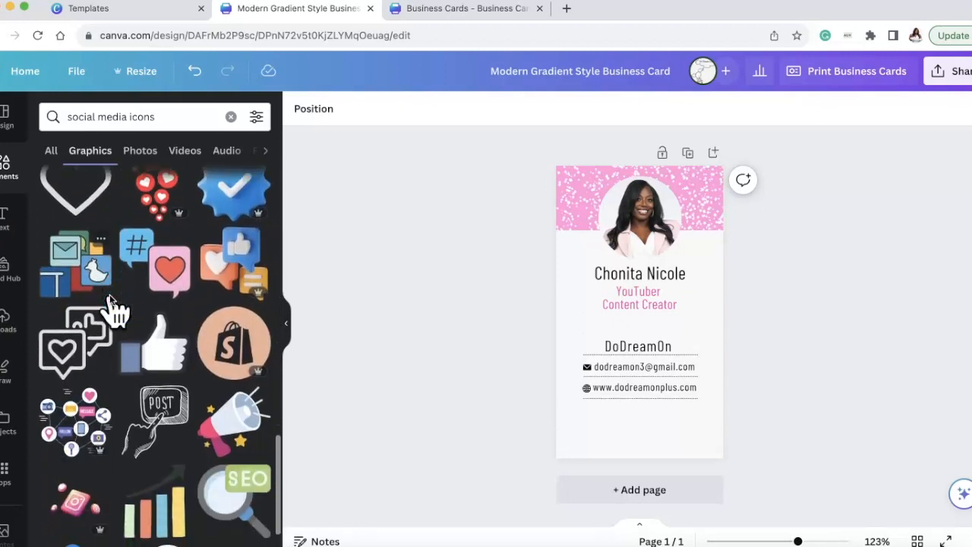
scroll(110, 296, up, 15)
click(47, 322)
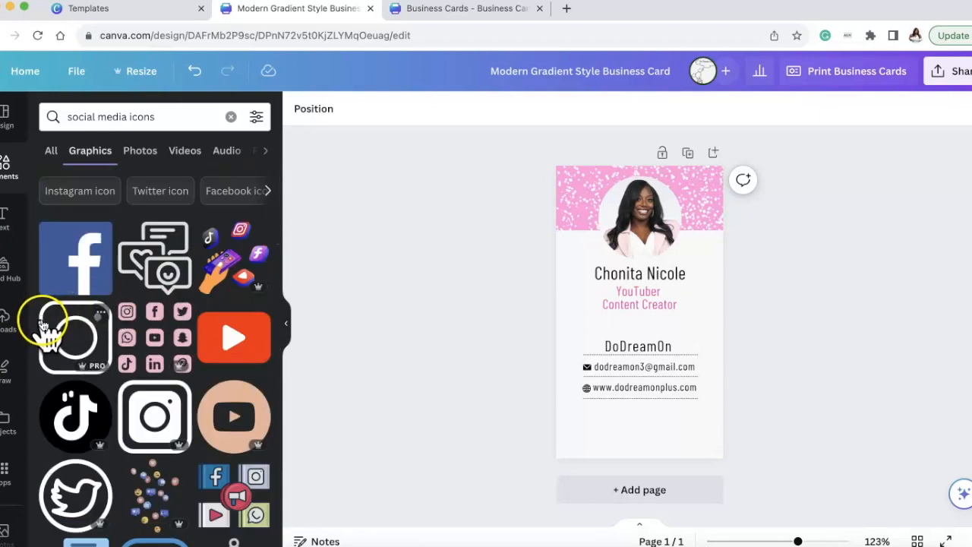
drag(672, 276, 585, 327)
click(655, 319)
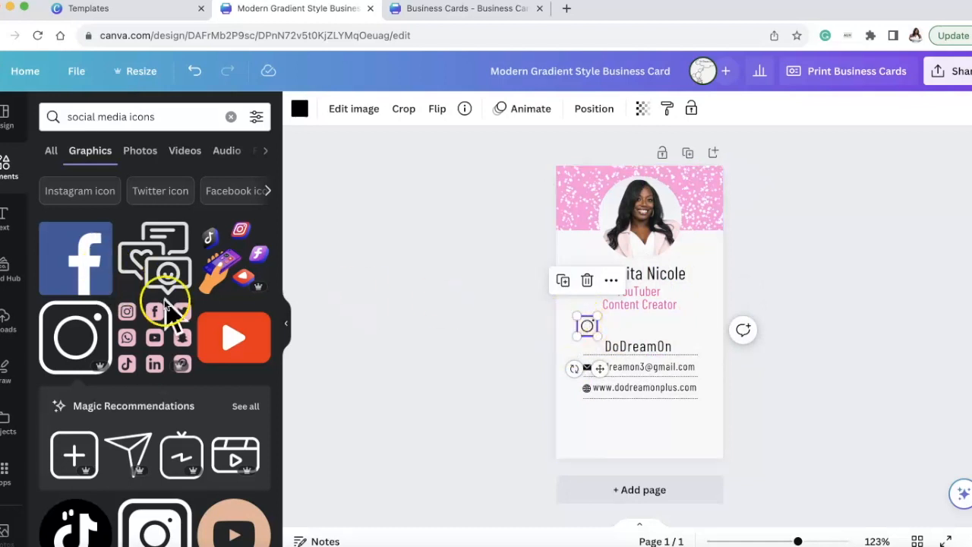
Look through all the magic recommendations related to the Instagram icon and return to the social media icon results.
scroll(167, 311, down, 1)
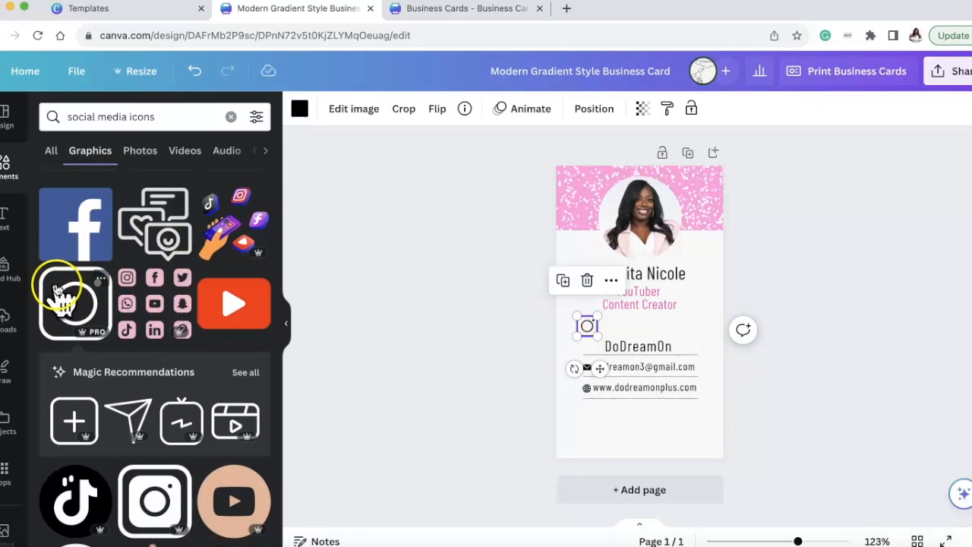
click(245, 375)
scroll(228, 303, down, 8)
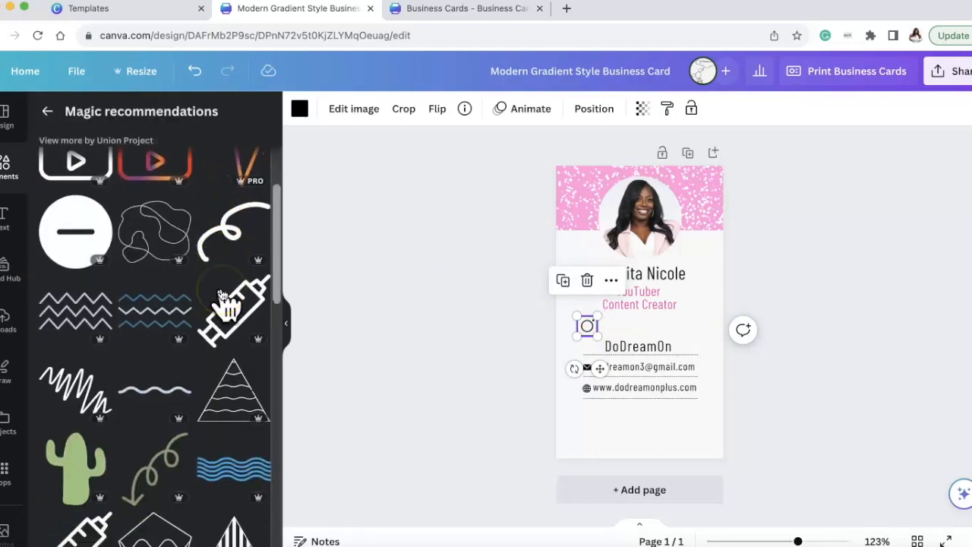
scroll(225, 287, down, 10)
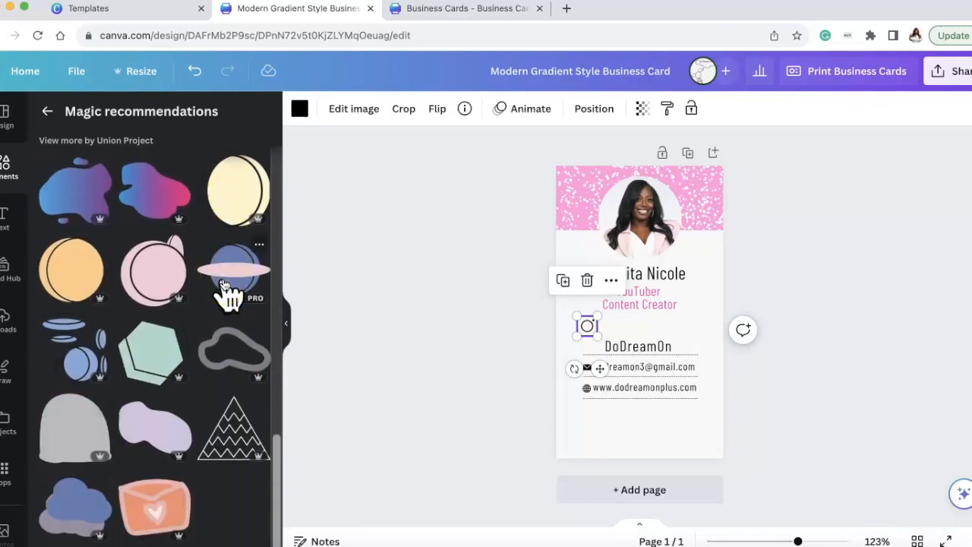
click(47, 113)
Add the round Twitter icon from the social media results, shrink it and place it above "DoDreamOn" near the card's right side.
scroll(179, 371, down, 5)
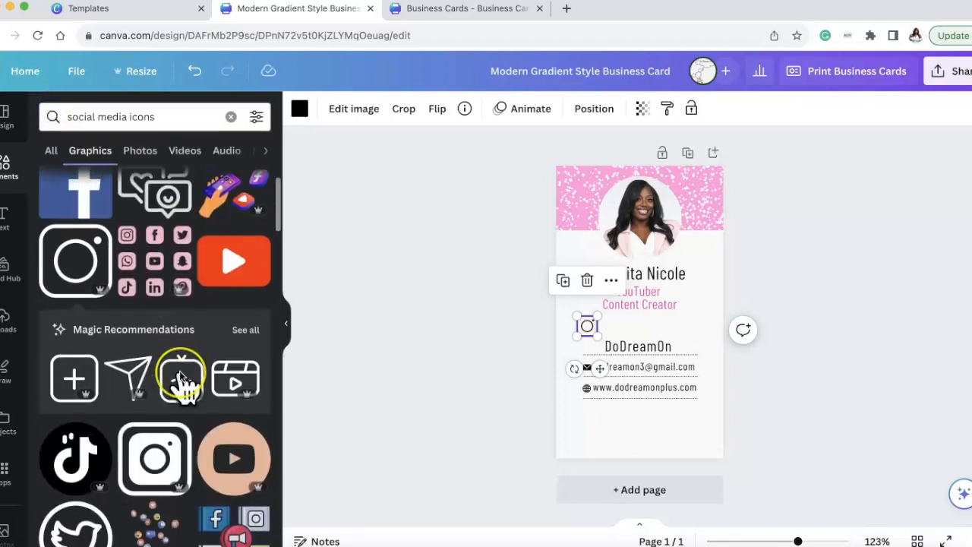
scroll(179, 370, down, 5)
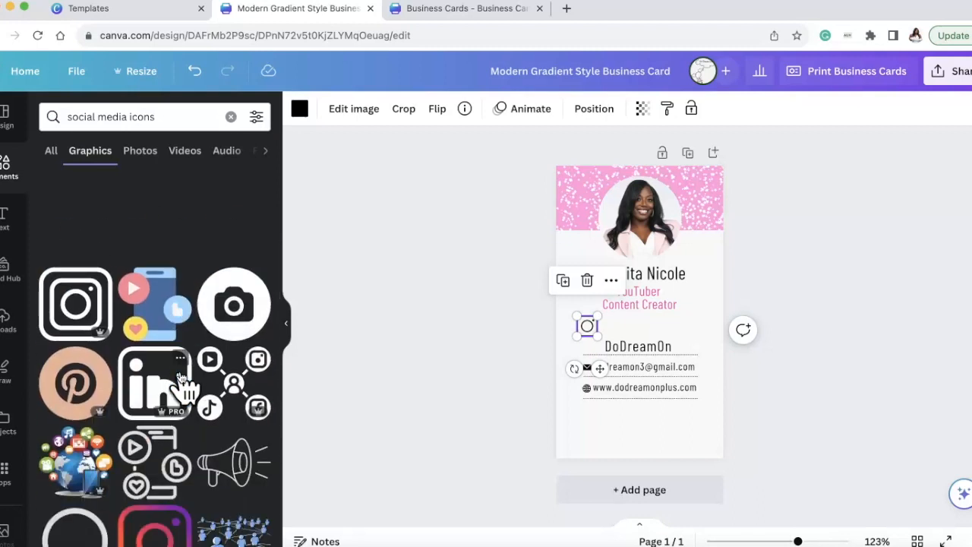
scroll(181, 377, down, 5)
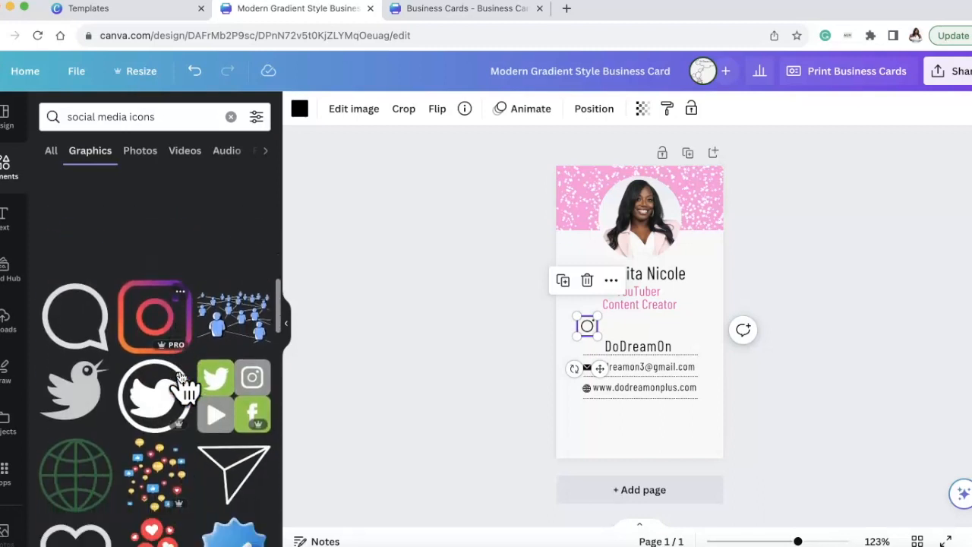
scroll(182, 380, down, 1)
scroll(182, 384, up, 1)
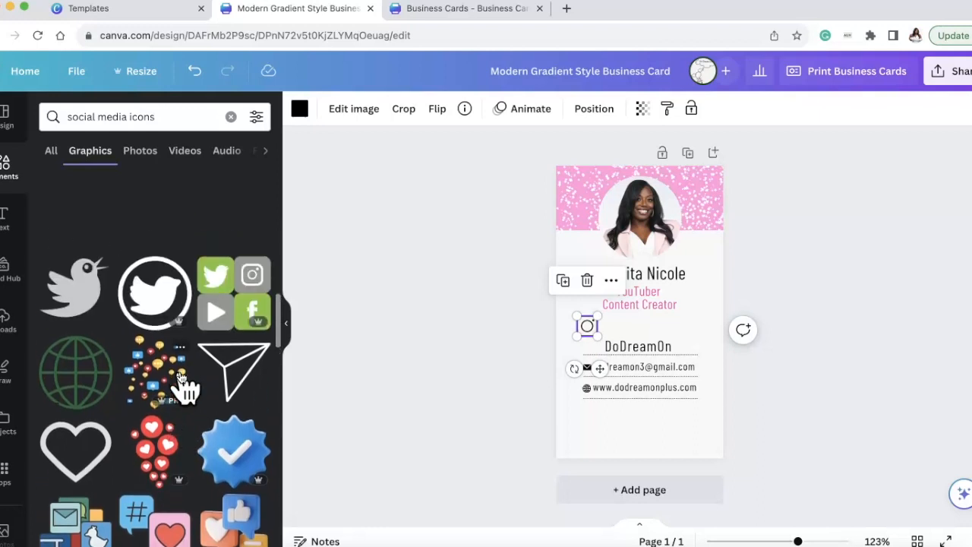
click(141, 298)
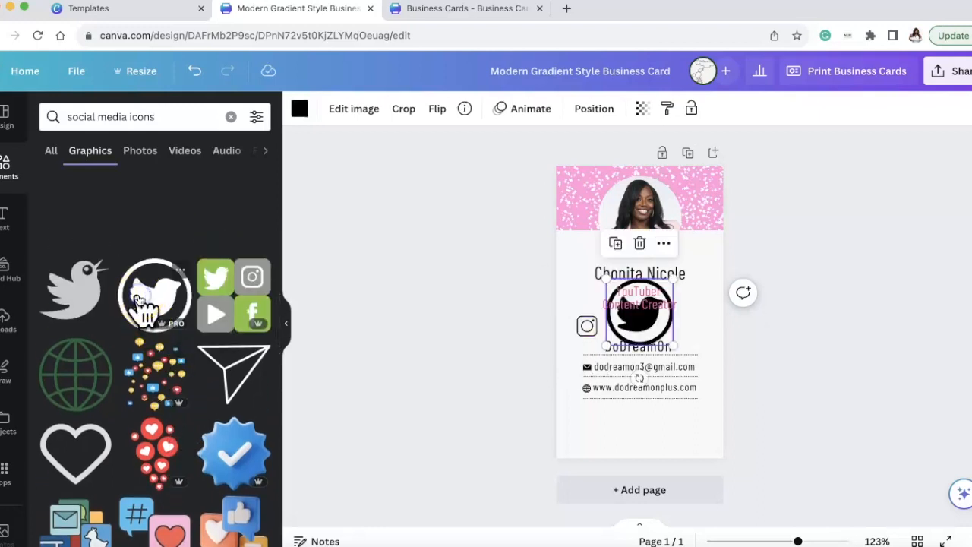
drag(672, 275, 677, 336)
Search the graphics for "Tiktok icon" and browse the results for an icon that suits the card.
scroll(156, 284, down, 8)
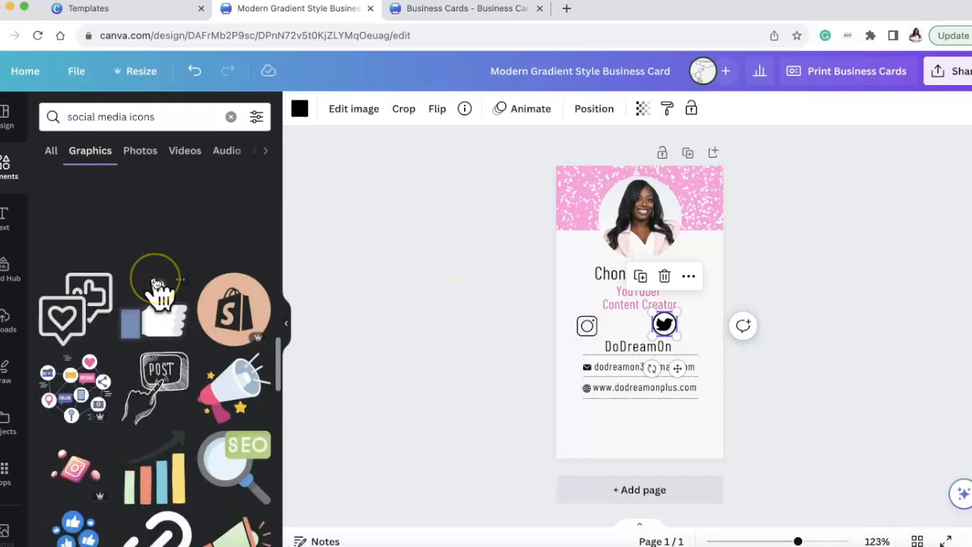
scroll(156, 285, up, 10)
triple_click(163, 114)
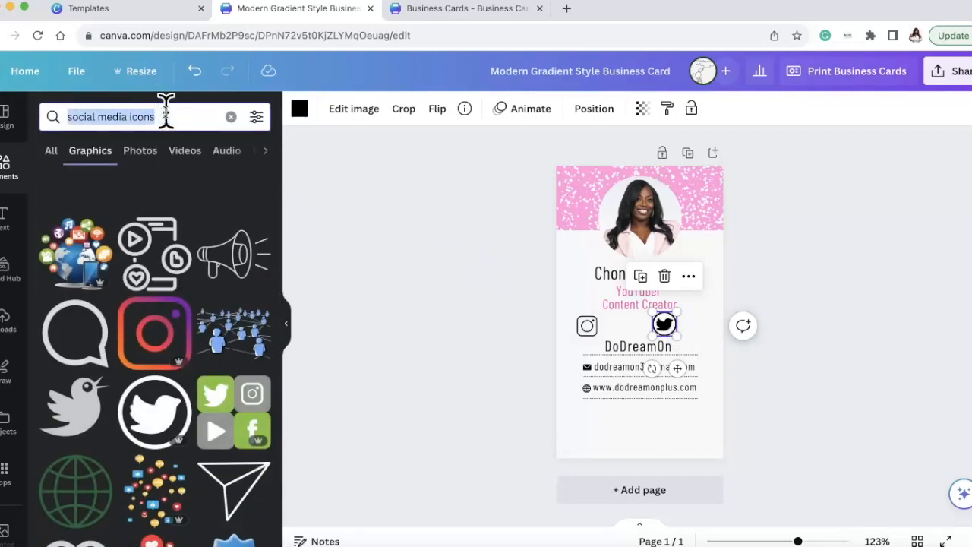
text(t)
key(BackSpace)
text(tiktok)
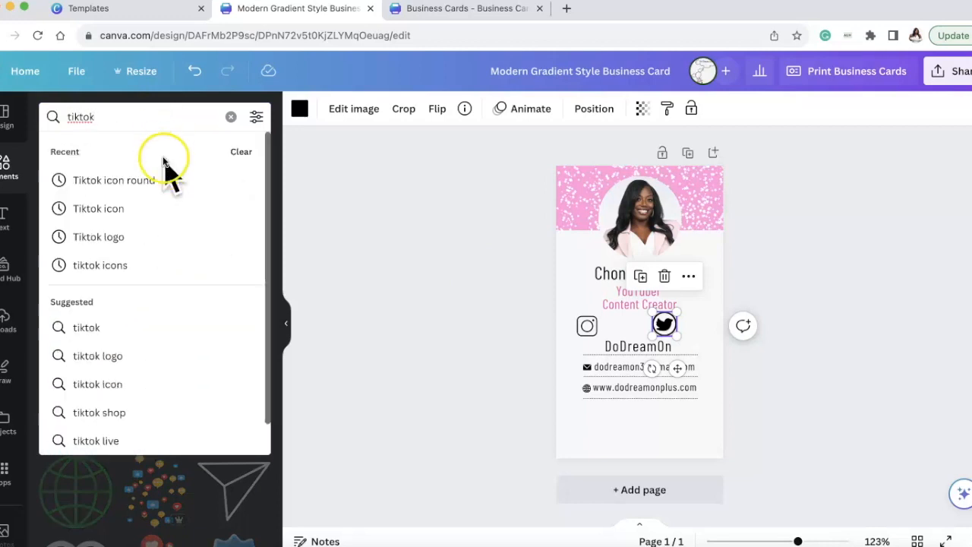
click(144, 208)
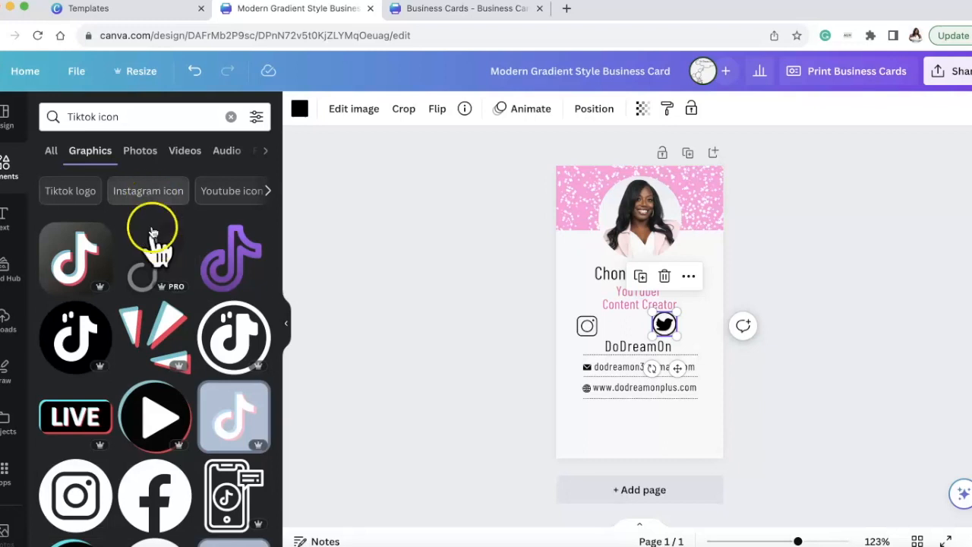
scroll(156, 250, down, 5)
scroll(159, 300, down, 10)
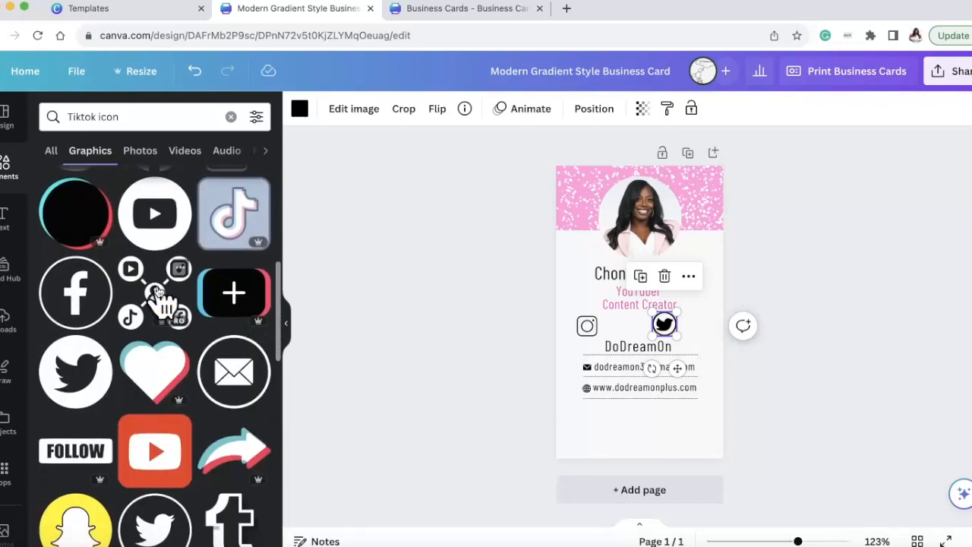
scroll(159, 292, down, 10)
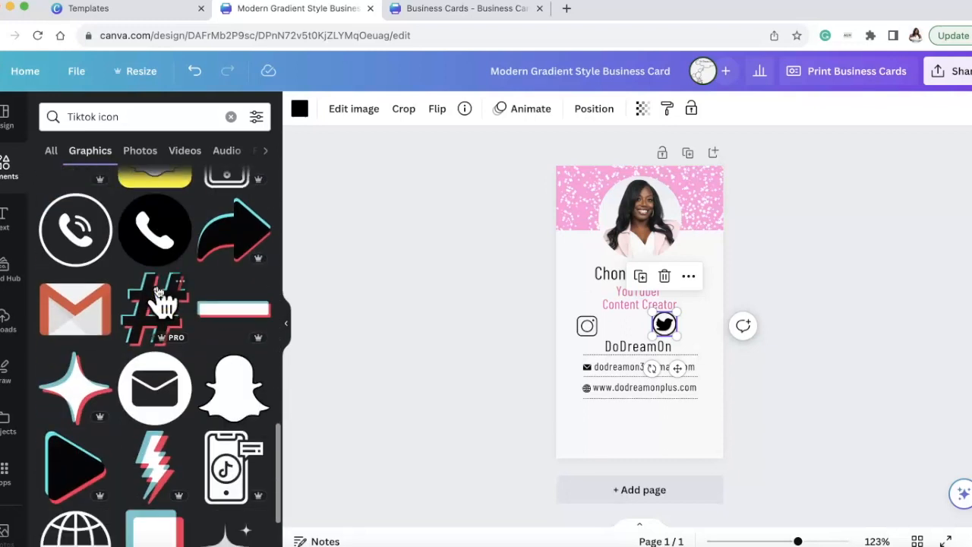
scroll(160, 293, down, 10)
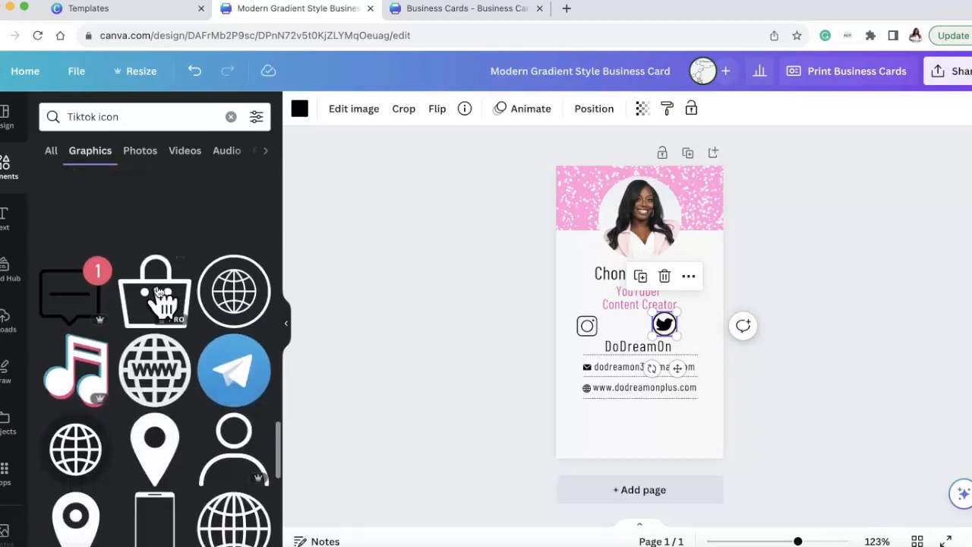
scroll(160, 296, down, 6)
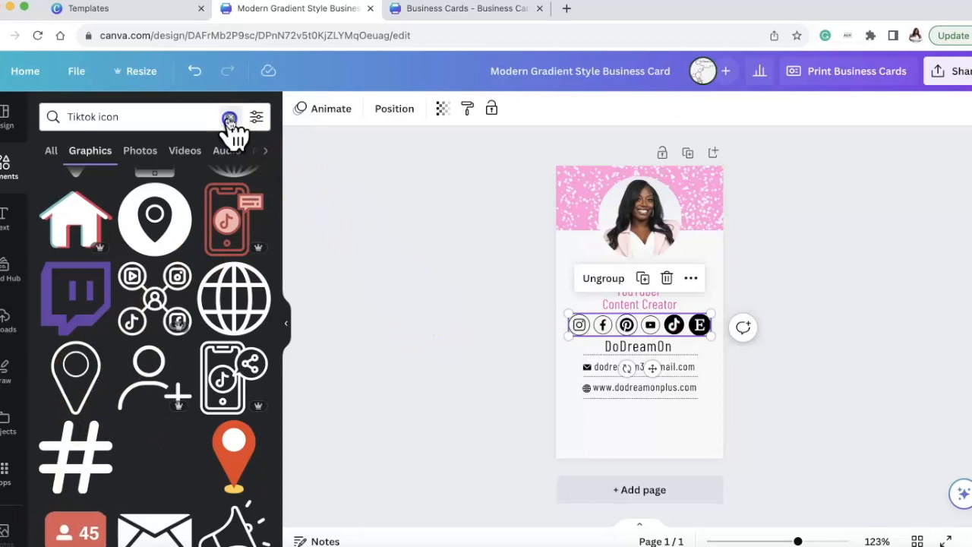
Clear the elements search and deselect the row of social media icons on the card.
click(230, 116)
click(397, 277)
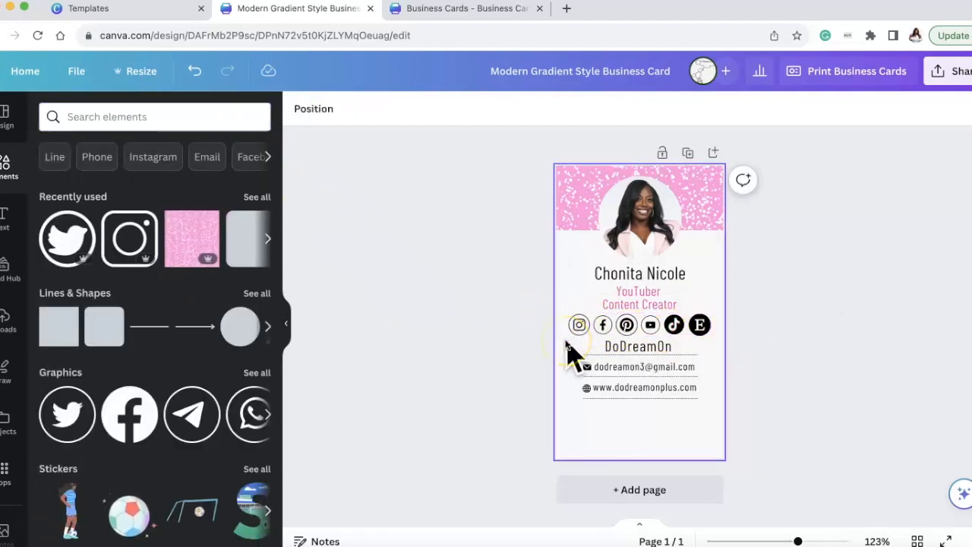
click(578, 328)
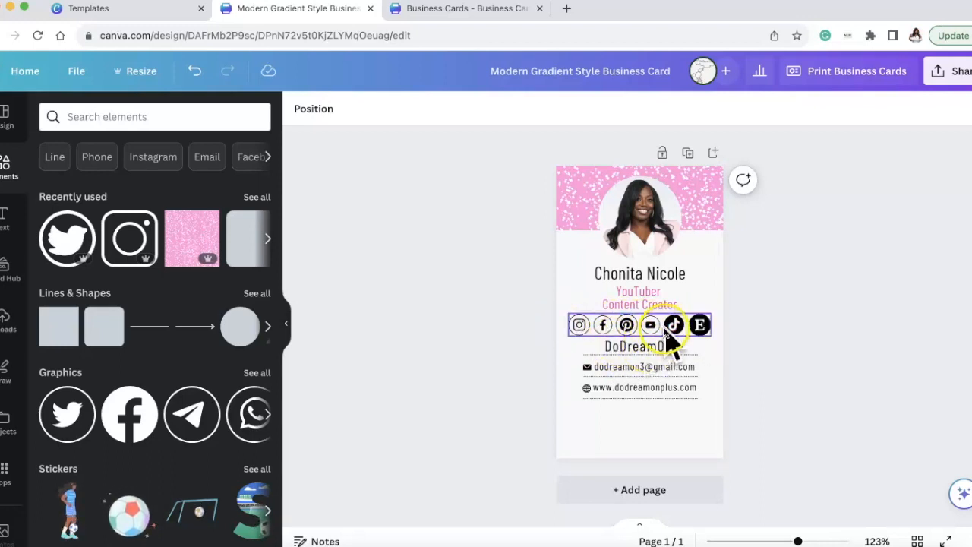
Examine the finished card in the "Business Cards" design and return to the "Modern Gradient Style Business Card" design.
click(444, 13)
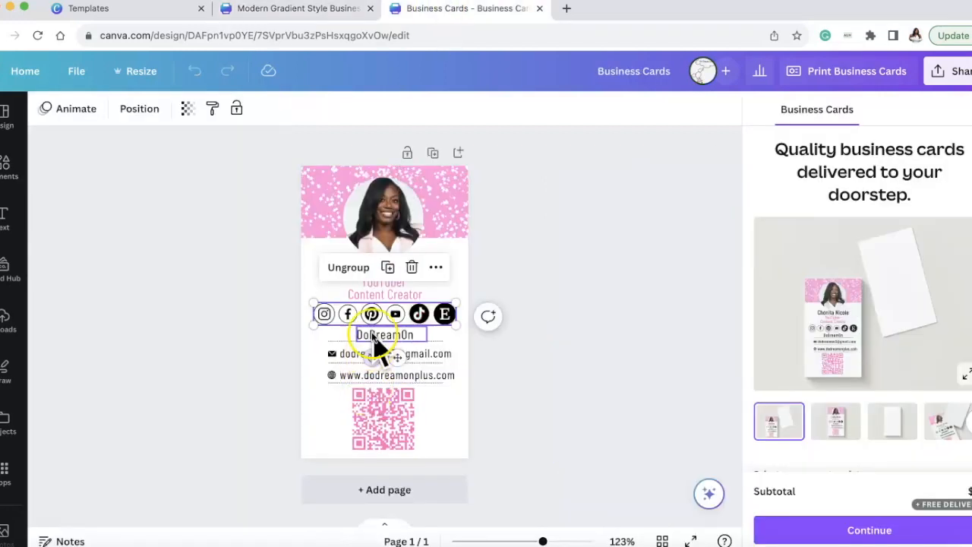
click(477, 413)
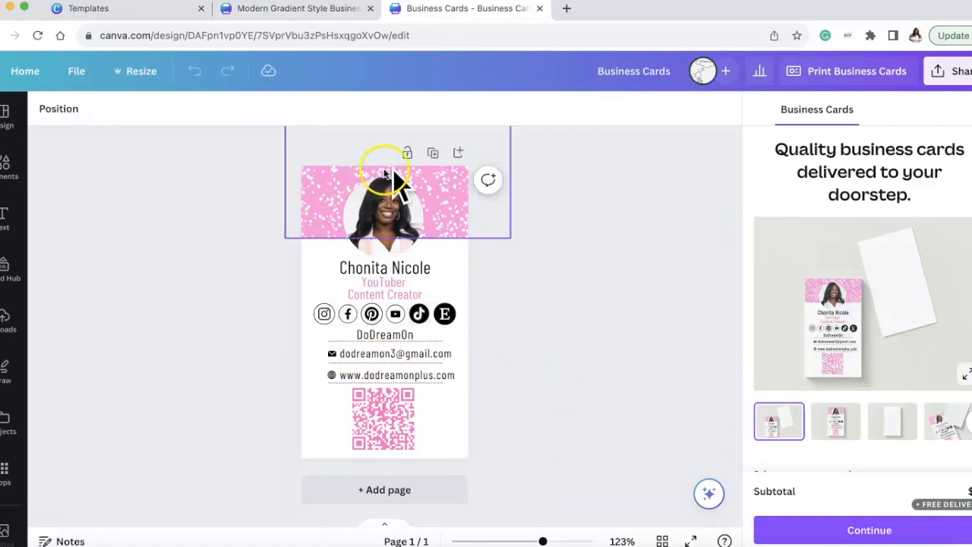
click(334, 11)
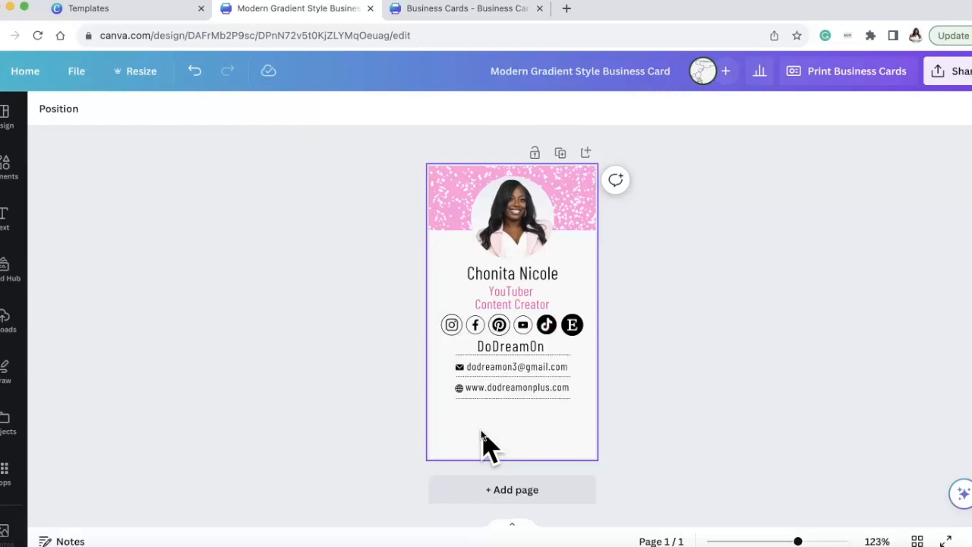
click(455, 429)
click(385, 254)
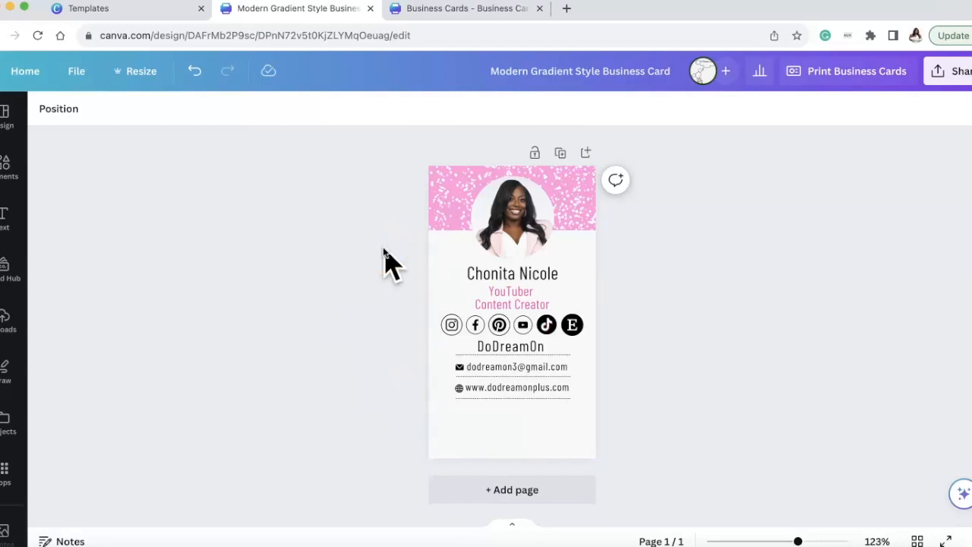
click(436, 34)
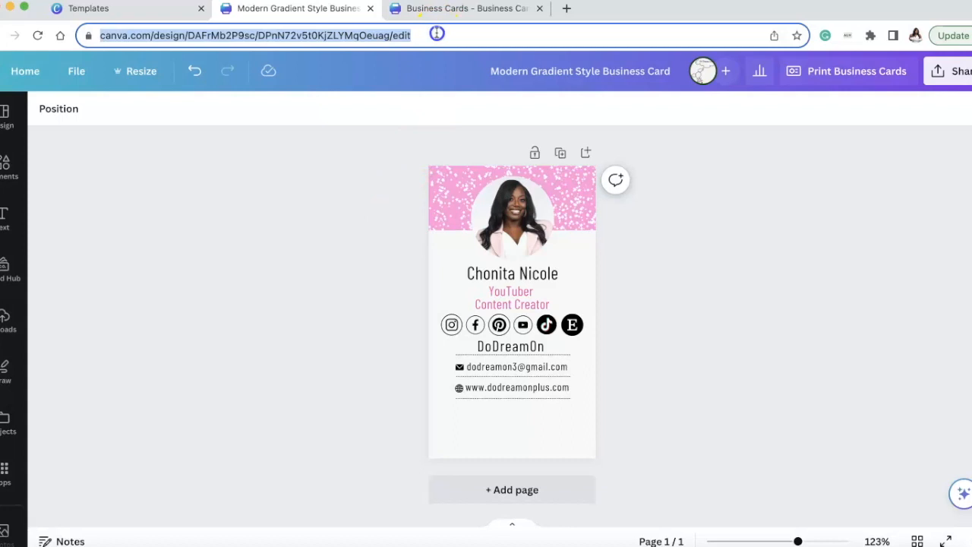
click(322, 262)
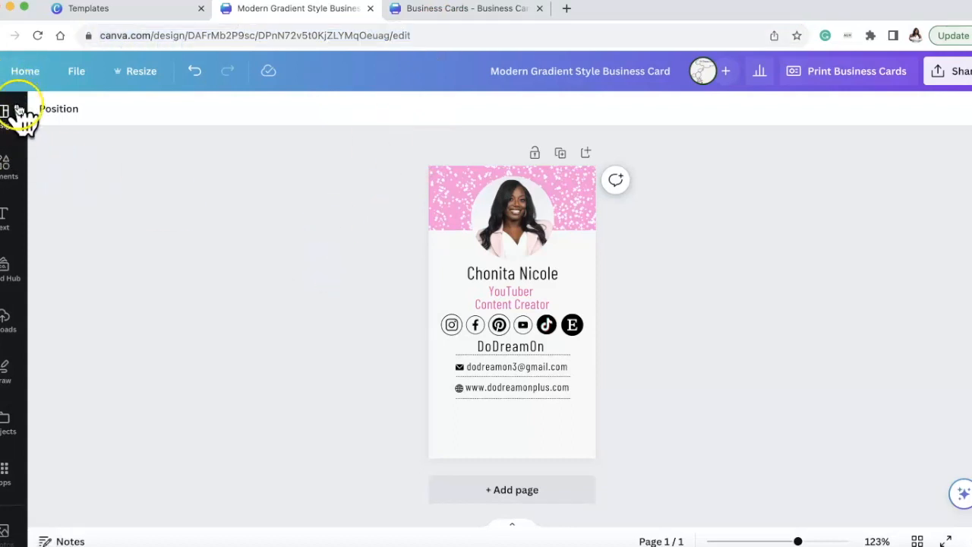
Search the apps for "QR Code Generator" and open the QR Code app.
scroll(19, 114, down, 3)
click(7, 209)
click(180, 115)
text(qr)
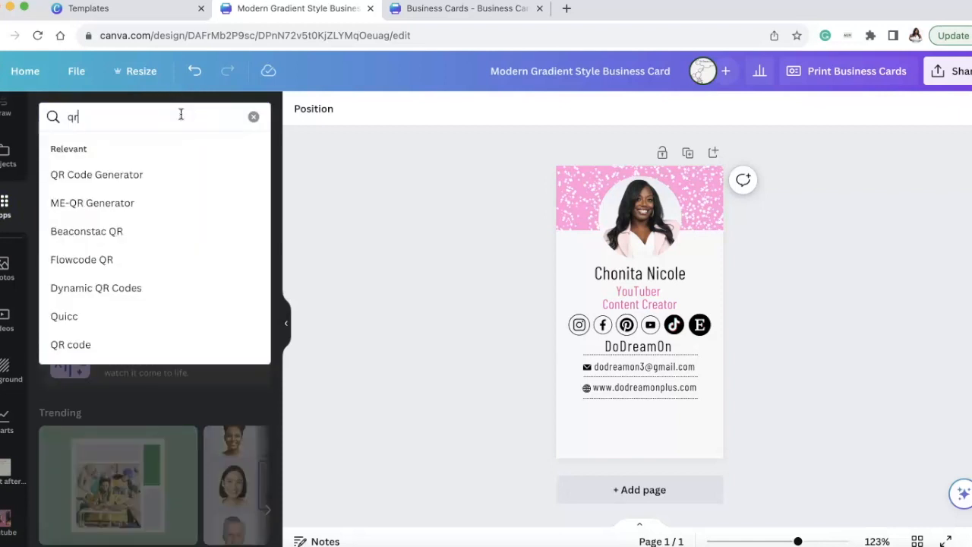
click(189, 182)
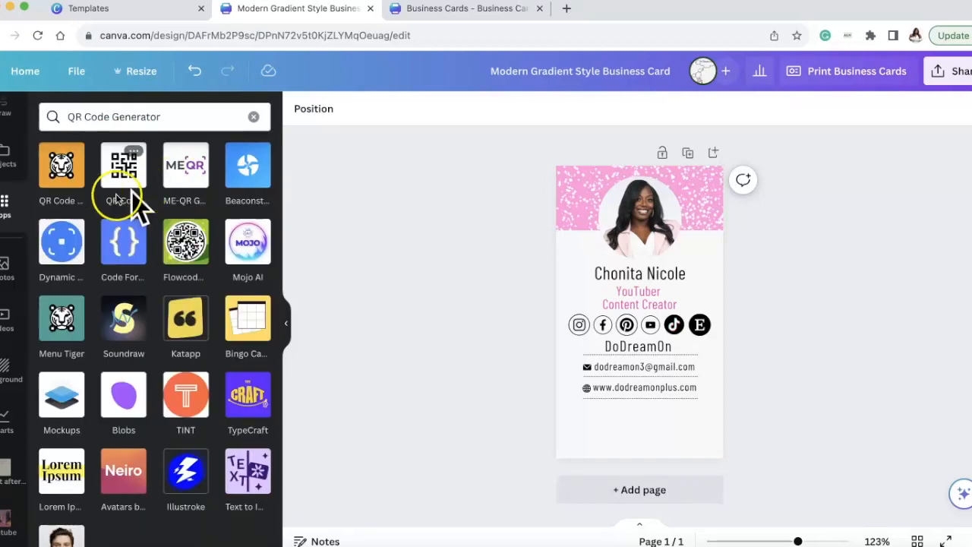
click(177, 397)
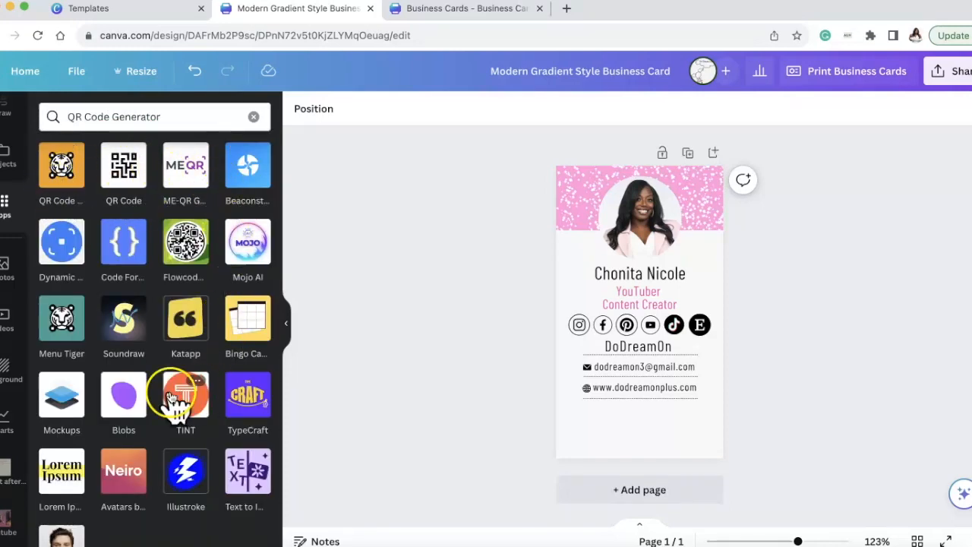
click(118, 165)
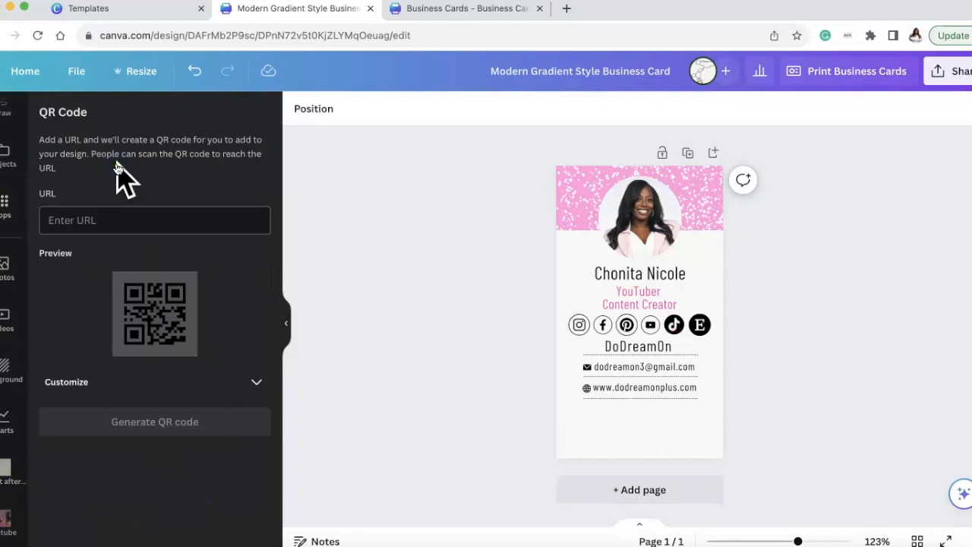
Paste the YouTube channel URL for the QR code and open the code's foreground color for customizing.
click(119, 231)
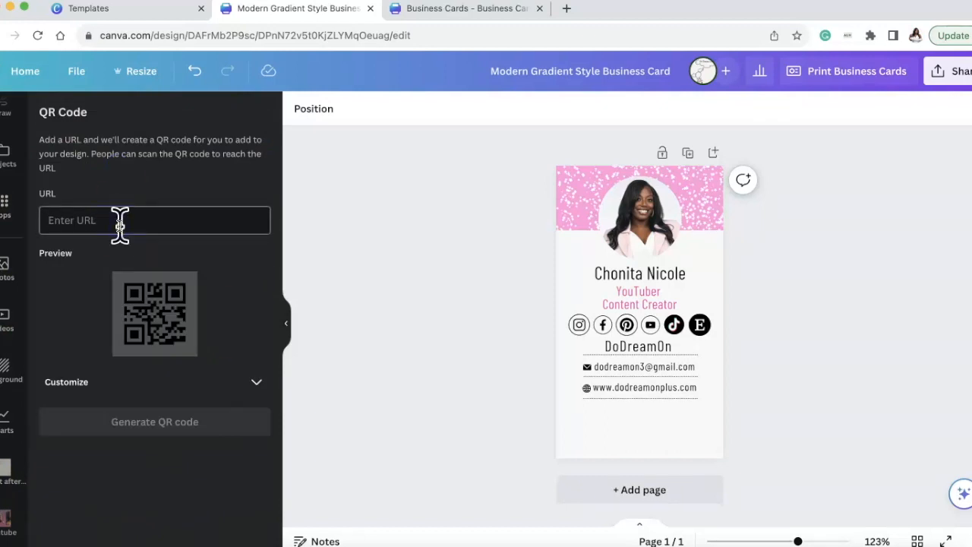
text(https://www.youtube.com/channel/UC4tDzHeMY852z6zpcqsF7pg)
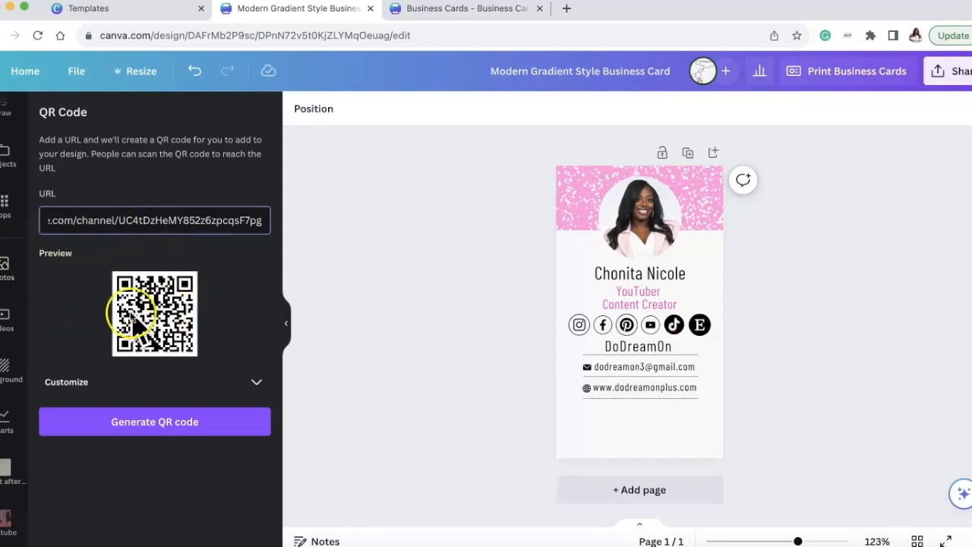
click(258, 383)
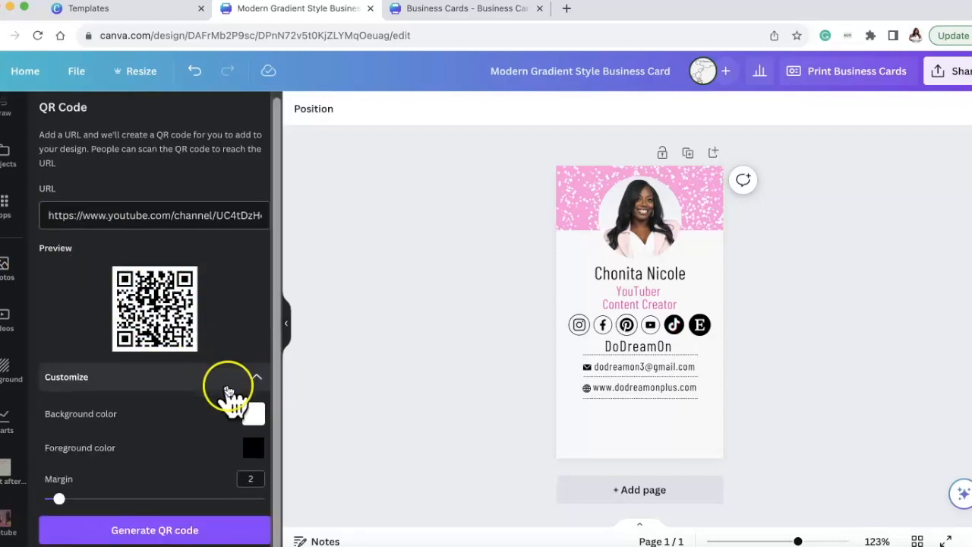
click(253, 420)
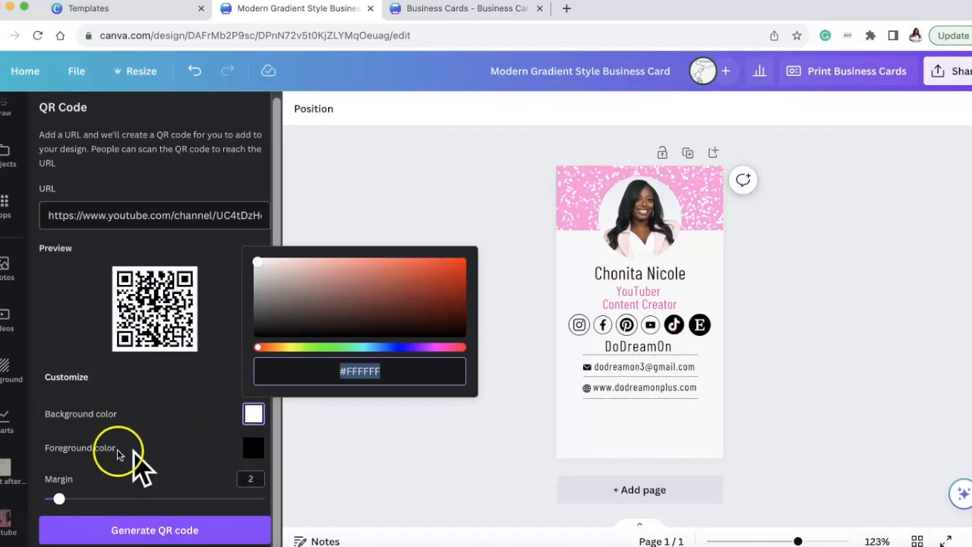
click(253, 449)
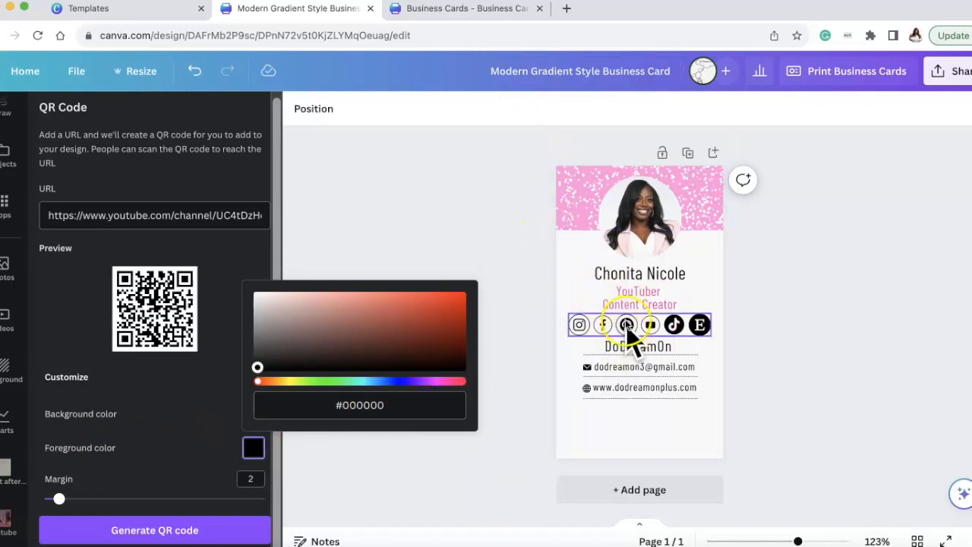
Select the pink job title text and copy its color's hex code #FF66C4 from the color picker.
click(636, 302)
click(504, 110)
scroll(239, 206, down, 3)
click(174, 289)
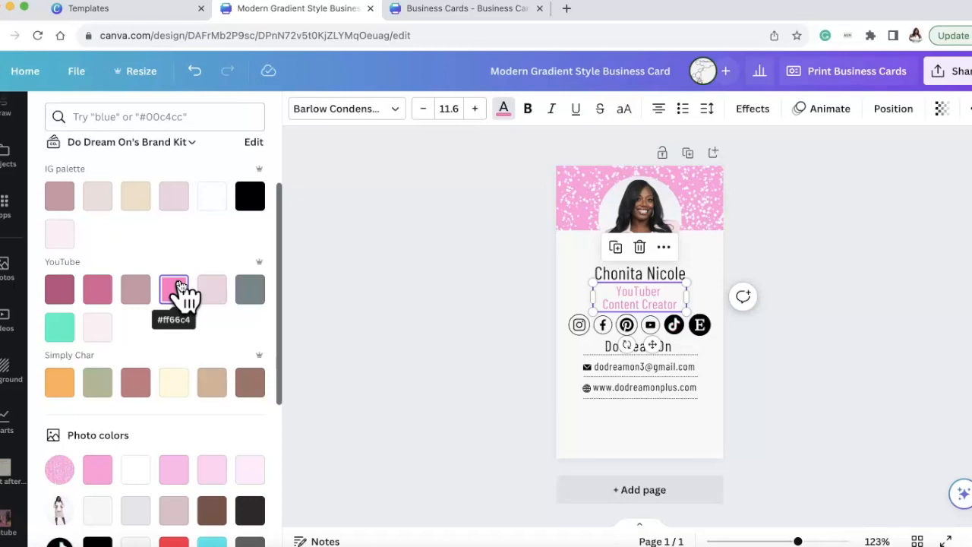
click(176, 287)
click(177, 288)
click(56, 193)
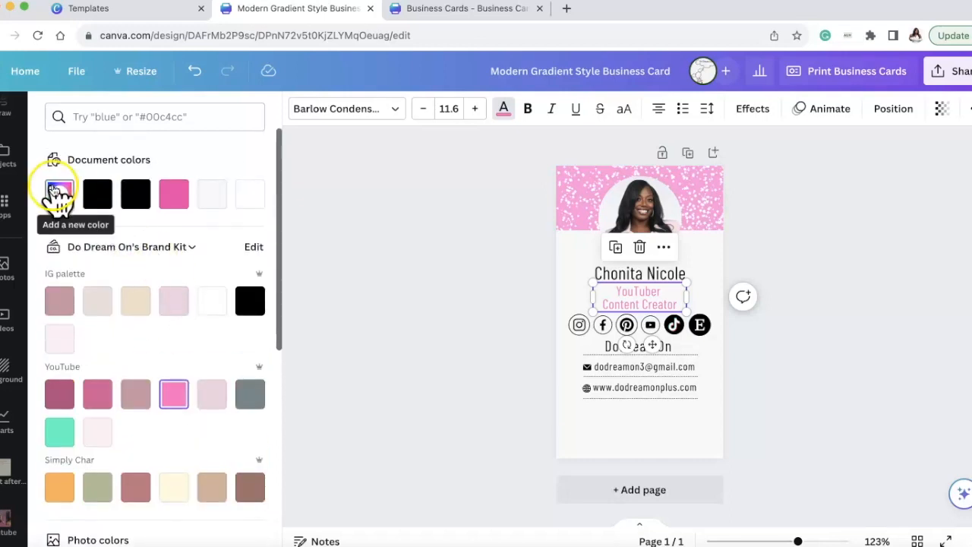
click(54, 191)
key(ctrl+c)
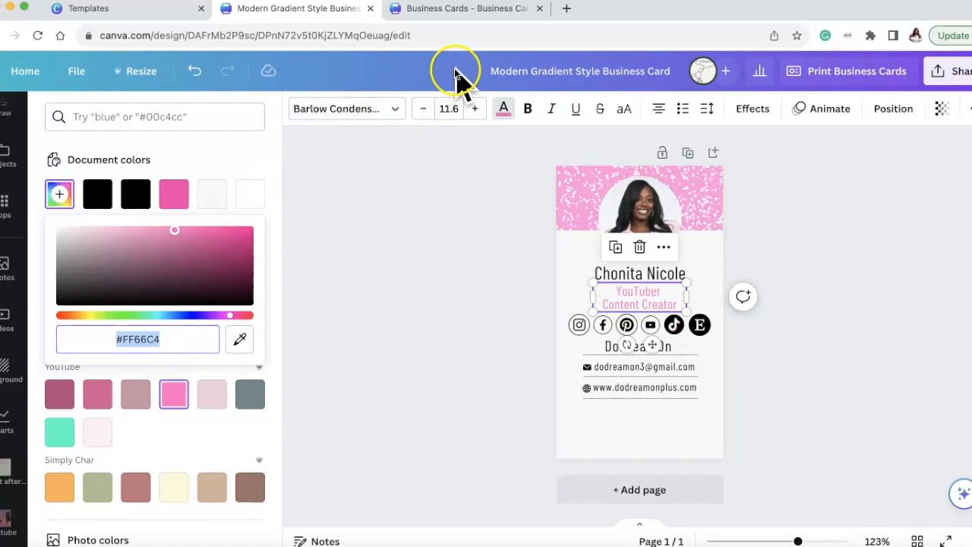
Return to the QR Code app, set the code's foreground color to #FF66C4 and generate the QR code.
click(7, 203)
click(124, 165)
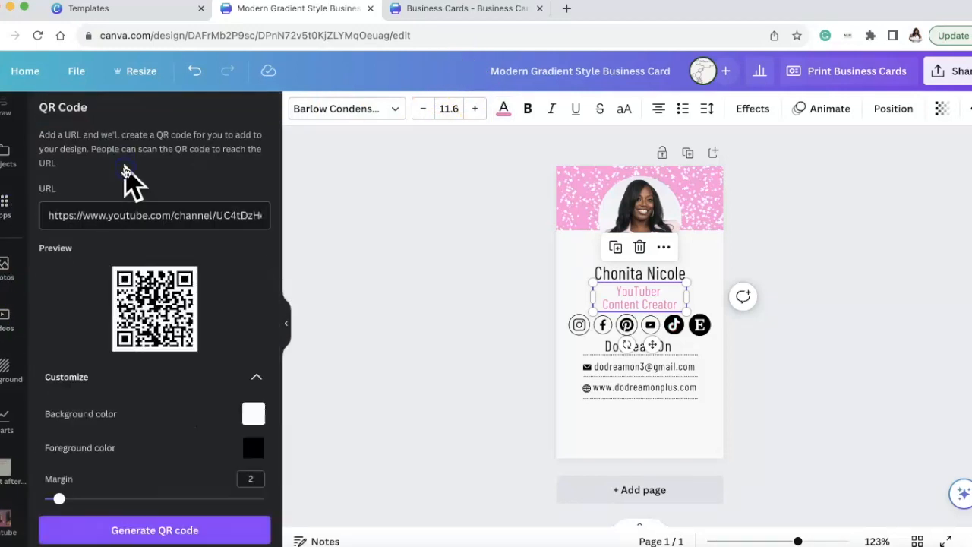
click(252, 448)
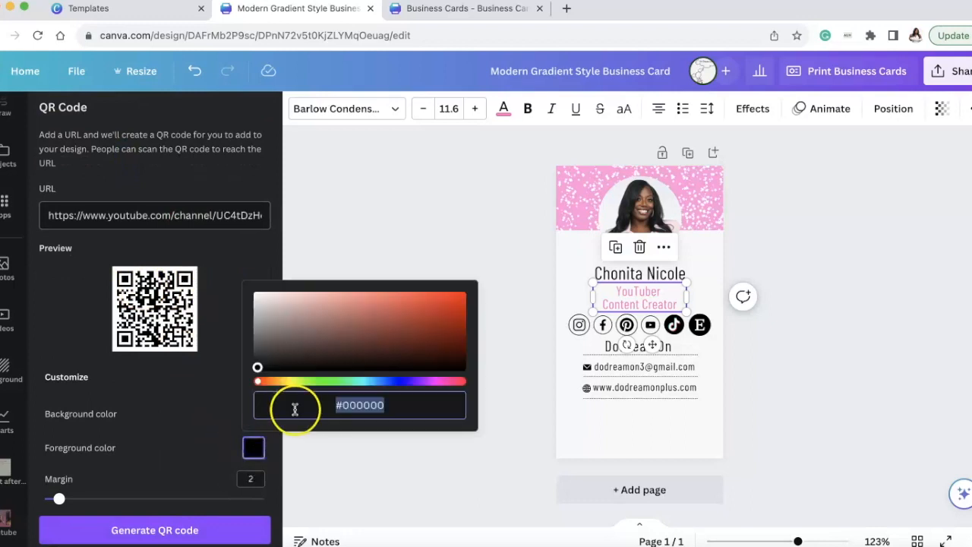
key(ctrl+v)
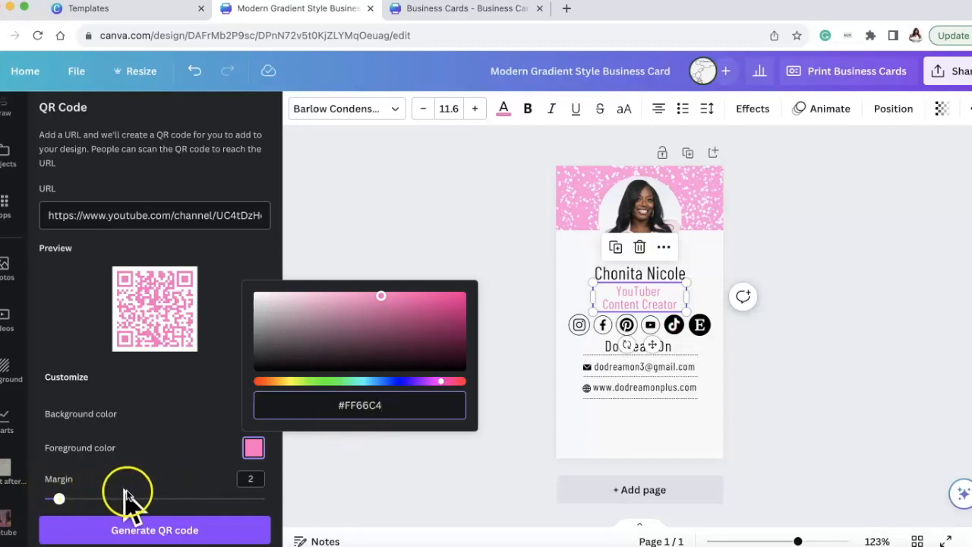
click(152, 398)
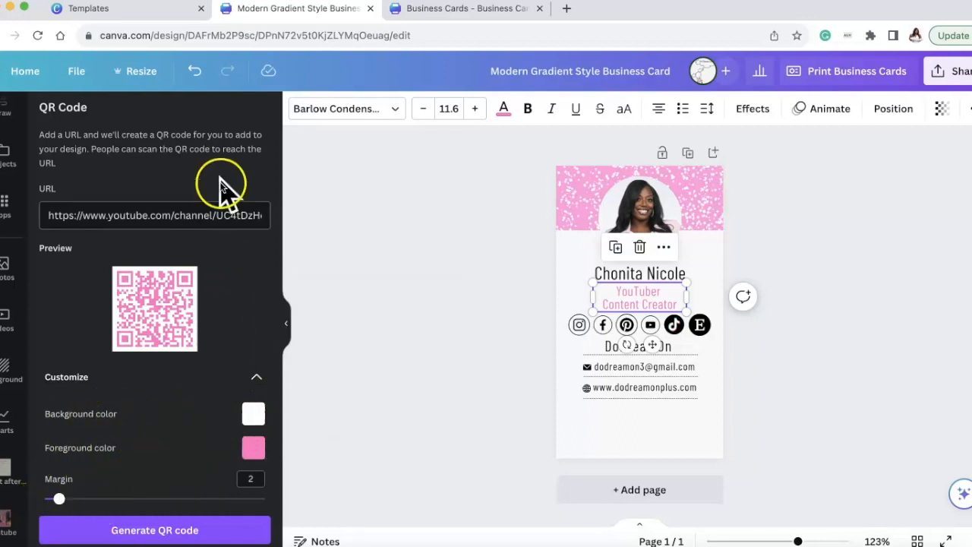
click(173, 529)
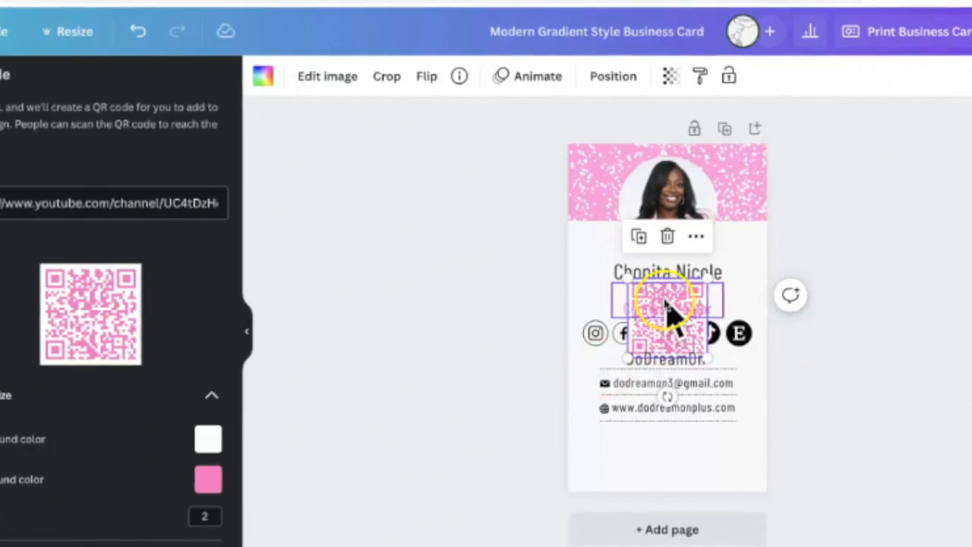
Move the generated QR code off the text to the lower-right corner of the card.
click(666, 302)
click(667, 333)
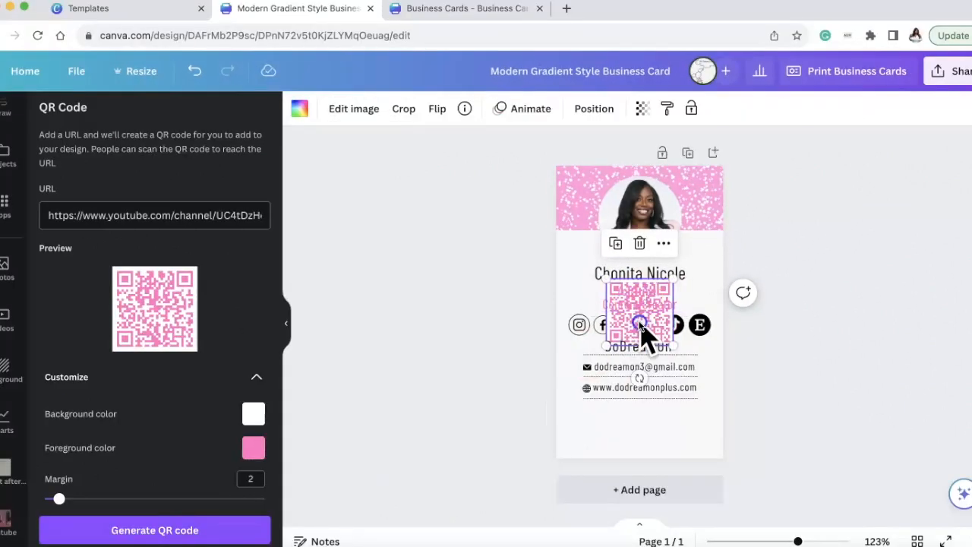
drag(640, 325, 646, 435)
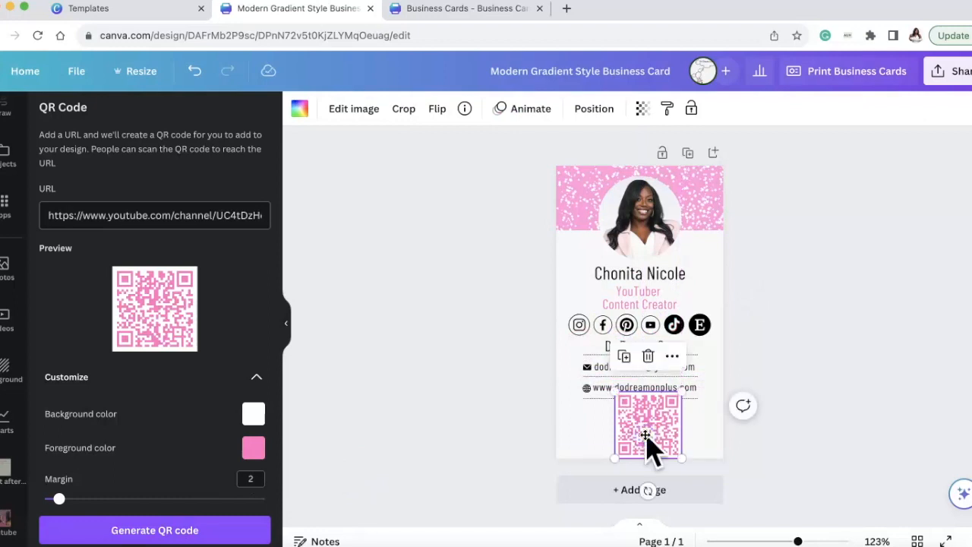
drag(651, 416, 702, 439)
Shift the text, social icons and divider lines slightly up together, and place the QR code in the middle below the website line.
click(588, 398)
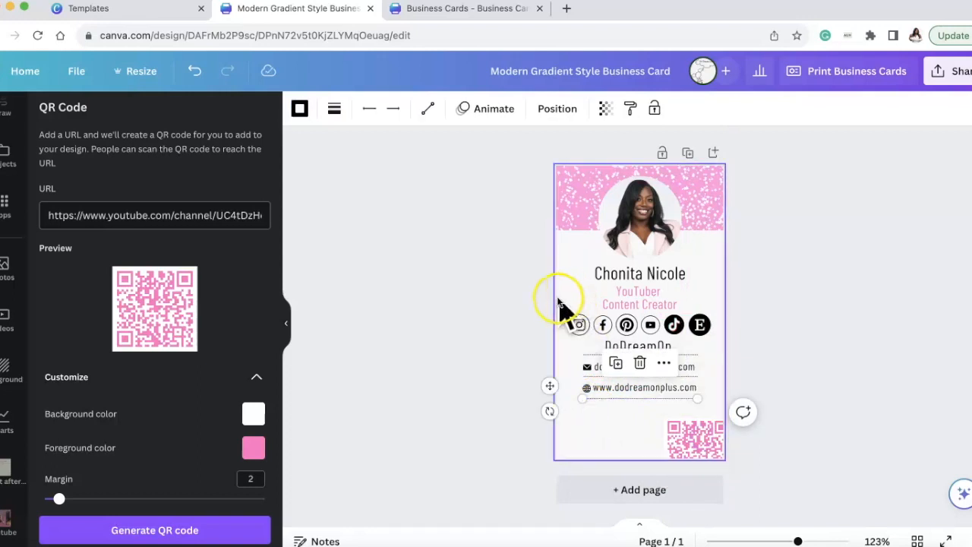
click(568, 298)
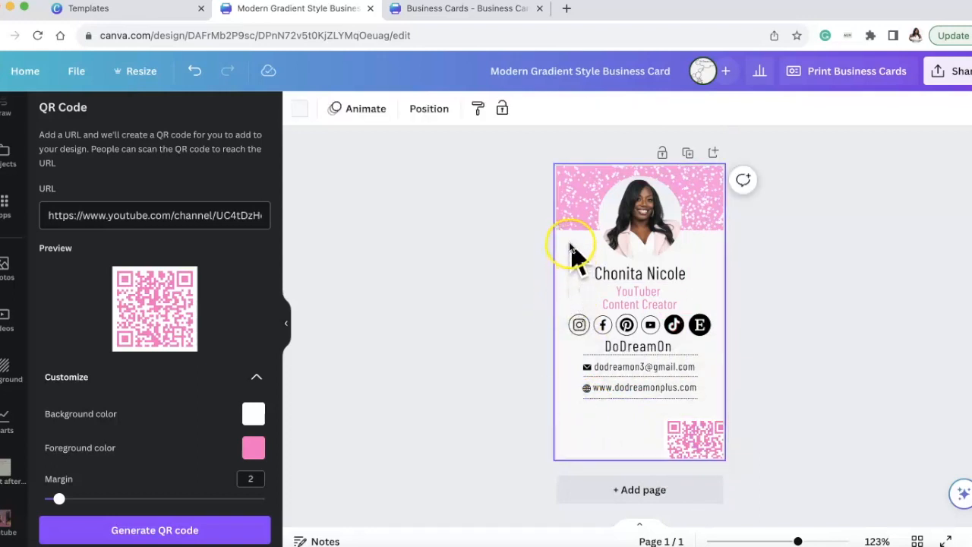
drag(569, 243, 597, 410)
mouse_move(654, 396)
mouse_down()
mouse_move(653, 375)
mouse_move(654, 384)
mouse_up()
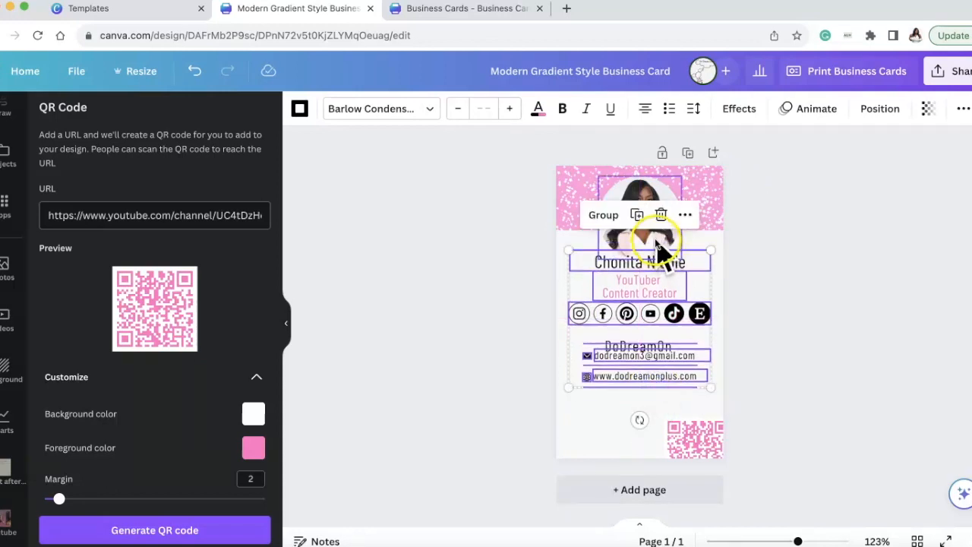
drag(712, 439, 661, 414)
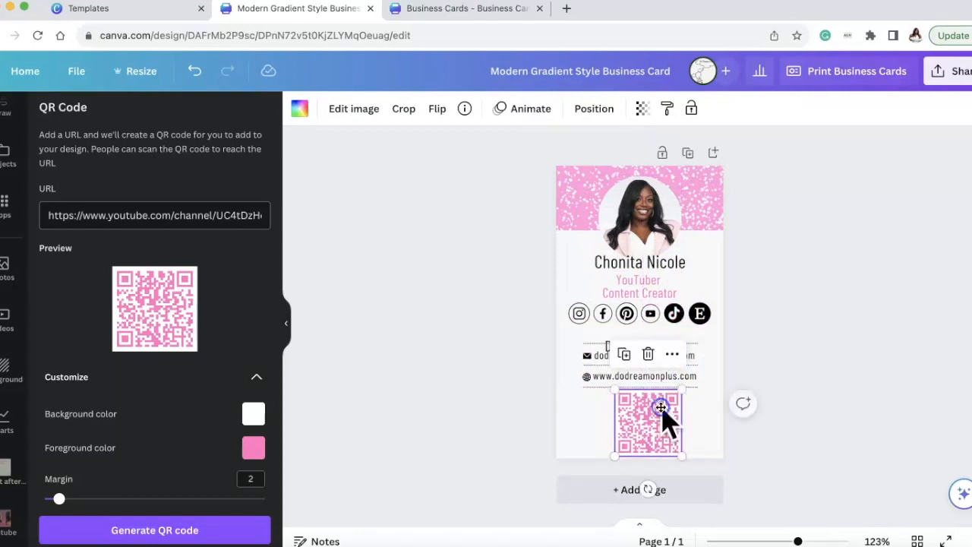
Move the "DoDreamOn" text up beneath the social media icons, reduce its font size to 12.1 and recenter it.
click(645, 341)
drag(645, 341, 645, 336)
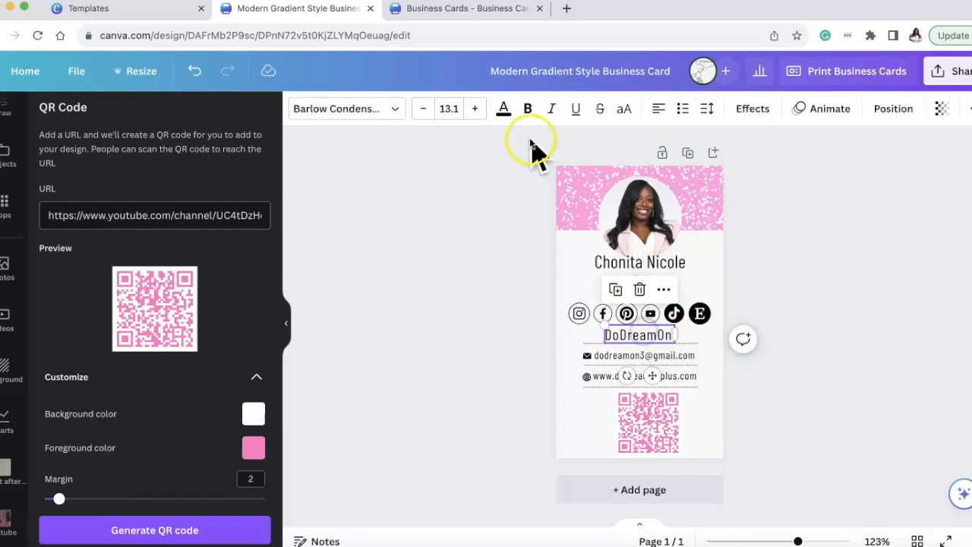
click(423, 109)
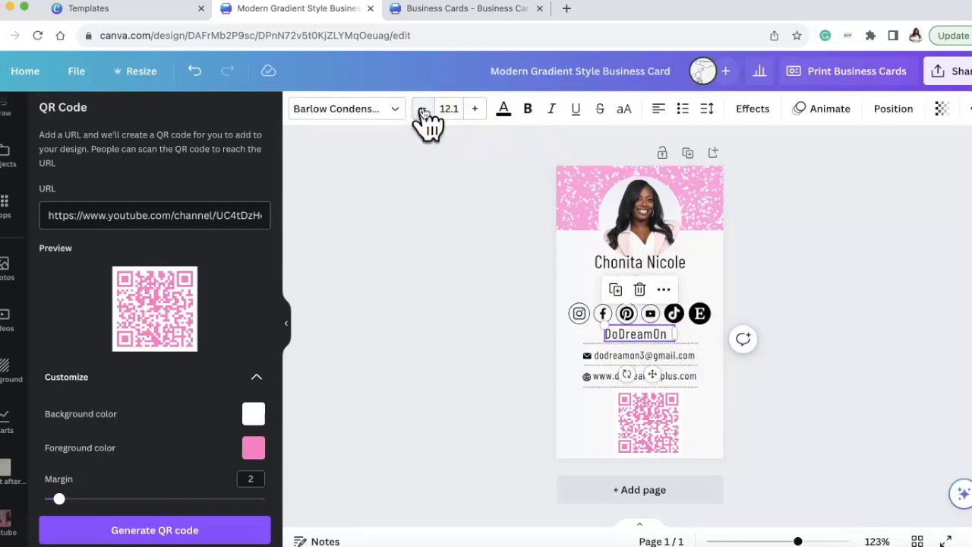
click(914, 346)
drag(655, 331, 656, 330)
click(798, 330)
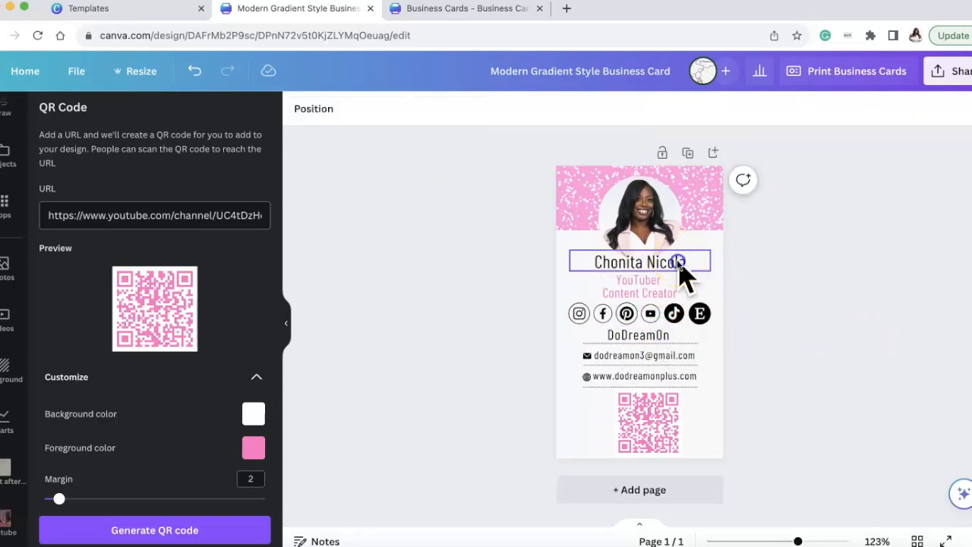
Nudge the name and job title text slightly down and align the portrait photo with the card's vertical centerline.
click(680, 262)
click(659, 289)
drag(658, 287, 672, 268)
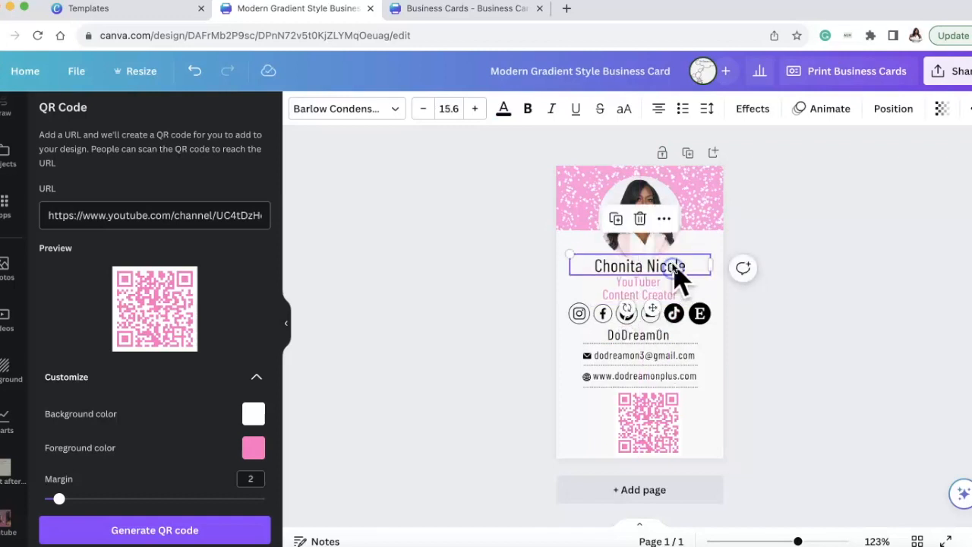
click(753, 220)
click(661, 220)
drag(660, 220, 653, 223)
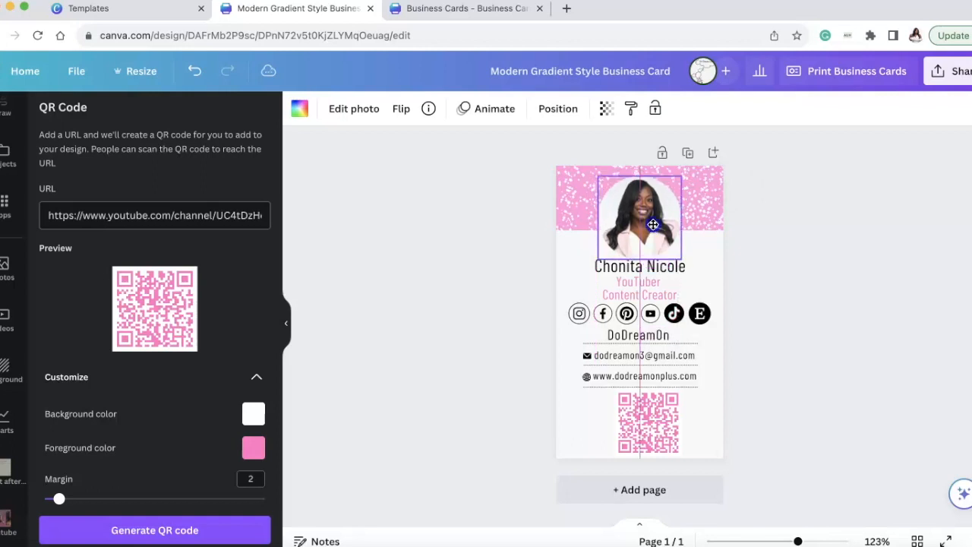
click(846, 273)
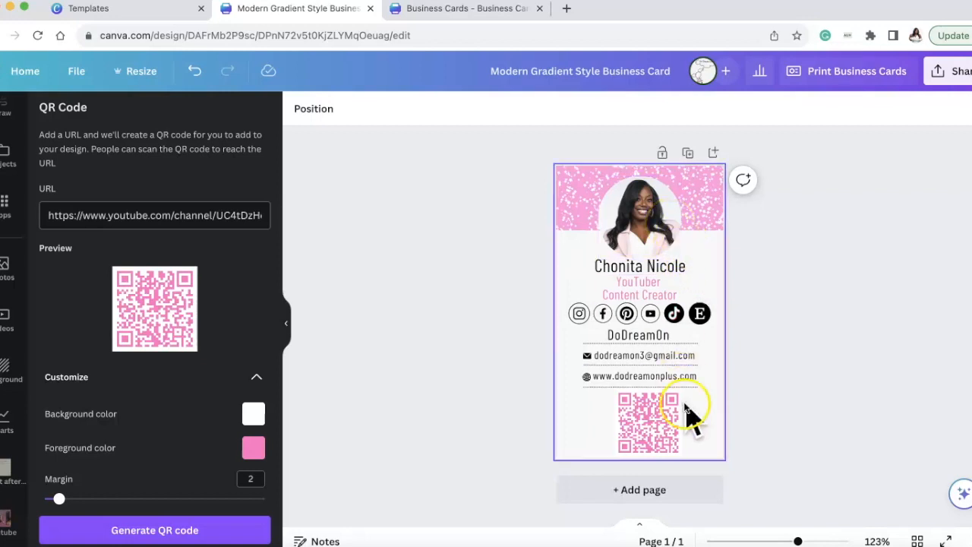
Shrink the QR code slightly and reposition it in the space below the website line.
click(668, 427)
drag(679, 386, 652, 419)
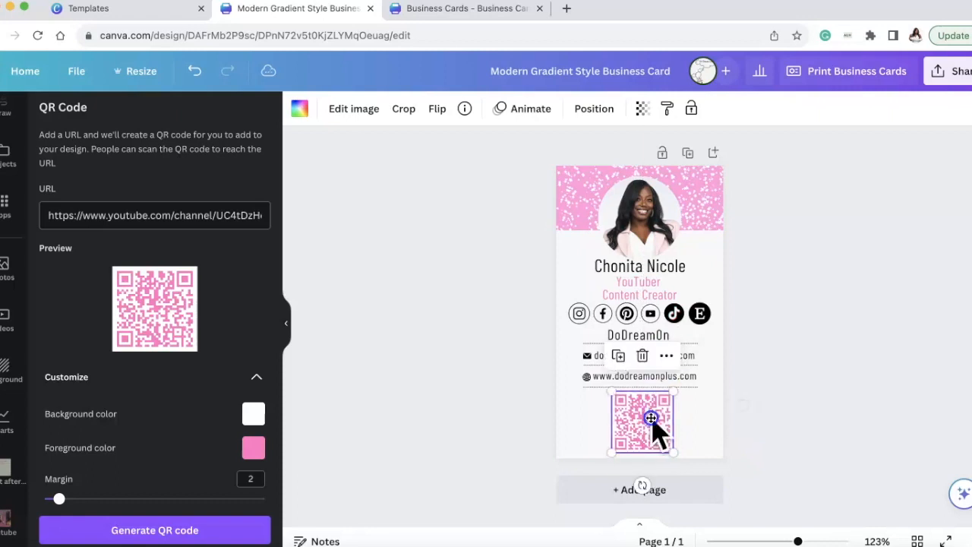
click(859, 370)
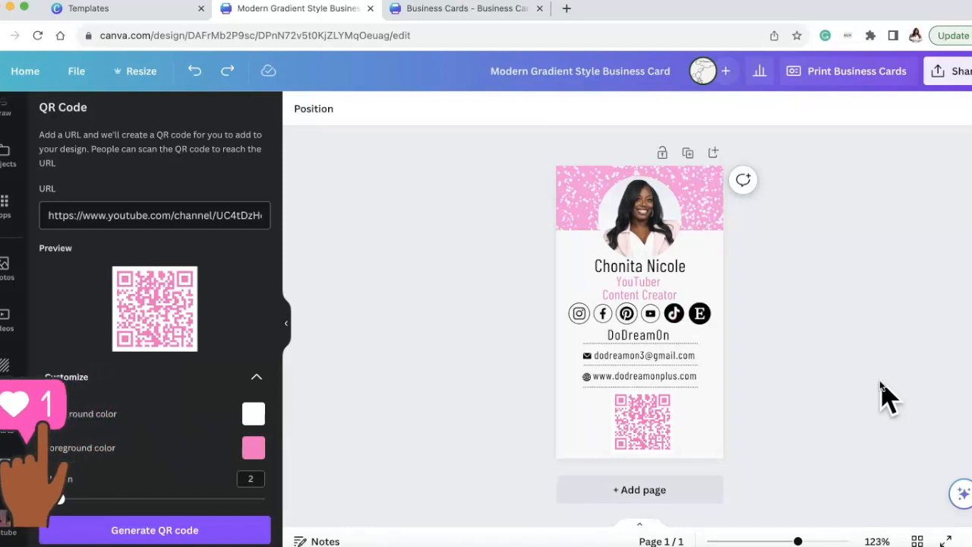
Nudge the grouped row of social media icons slightly down between the job title and the "DoDreamOn" text.
click(684, 312)
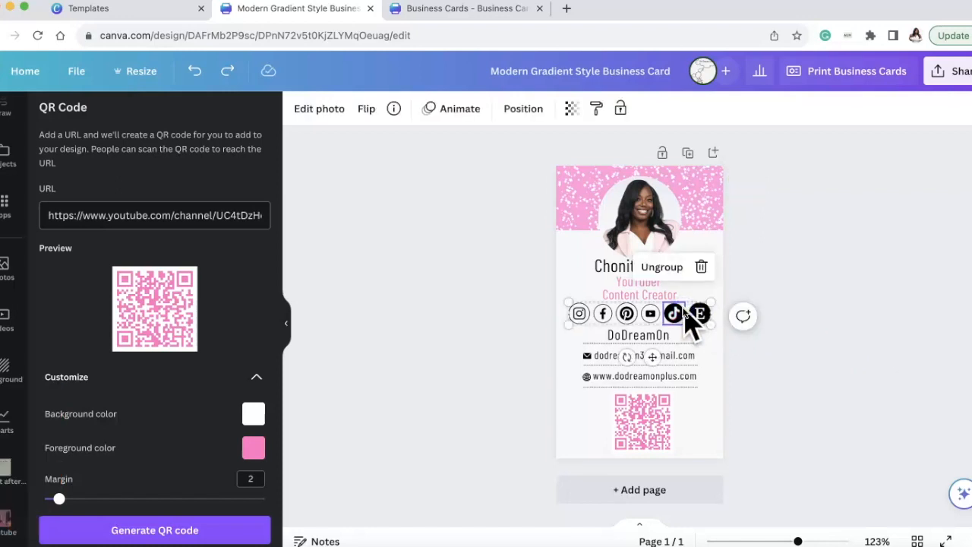
click(761, 265)
click(663, 315)
drag(664, 314, 665, 316)
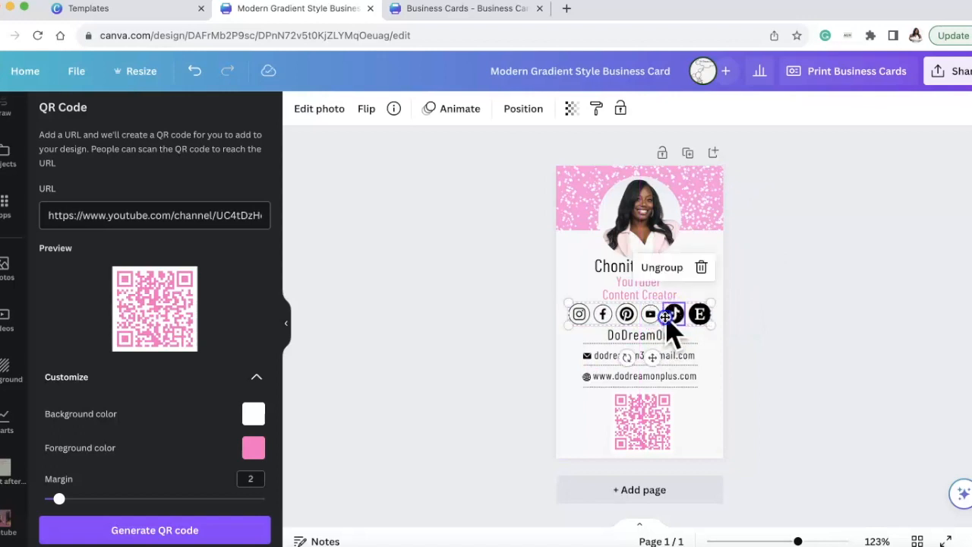
click(794, 356)
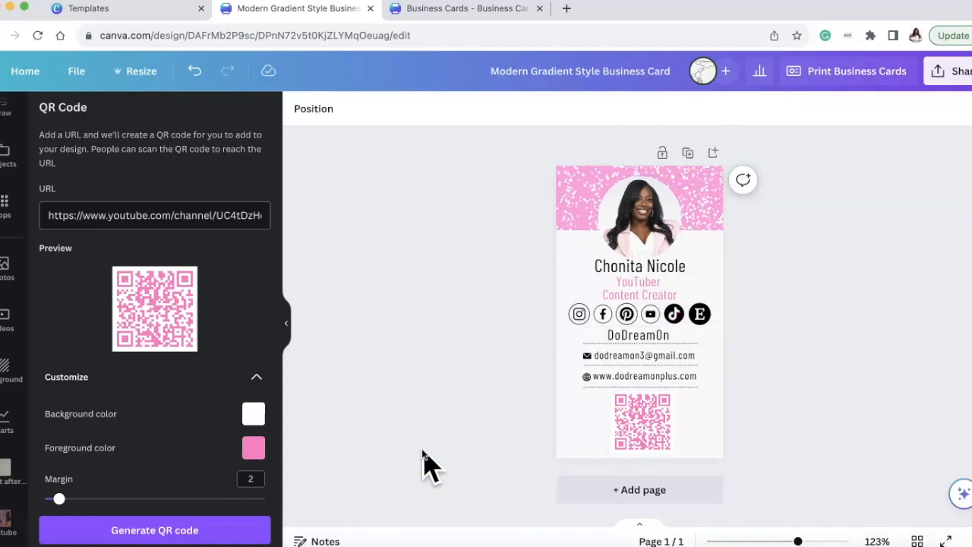
Examine the resize options for the business card and close them without choosing a new size.
click(426, 269)
click(136, 75)
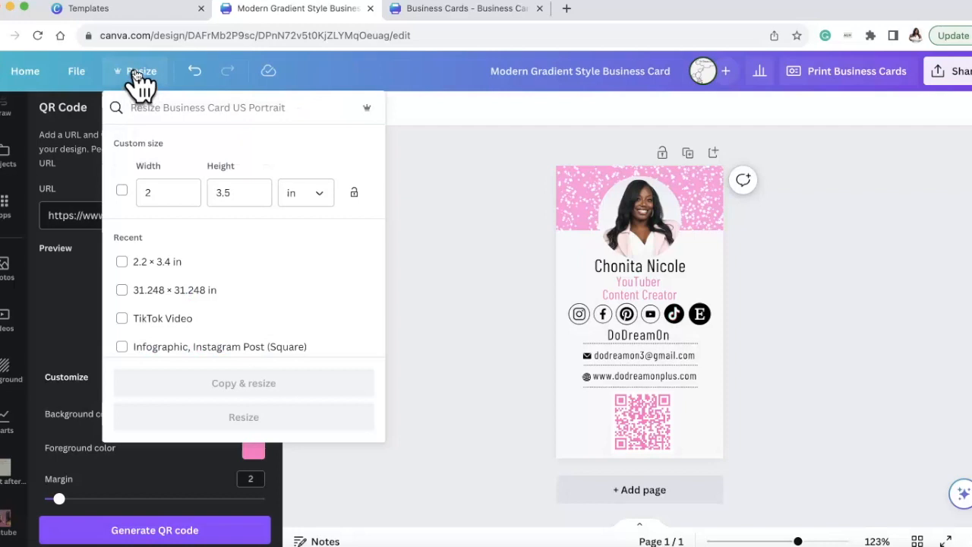
click(452, 173)
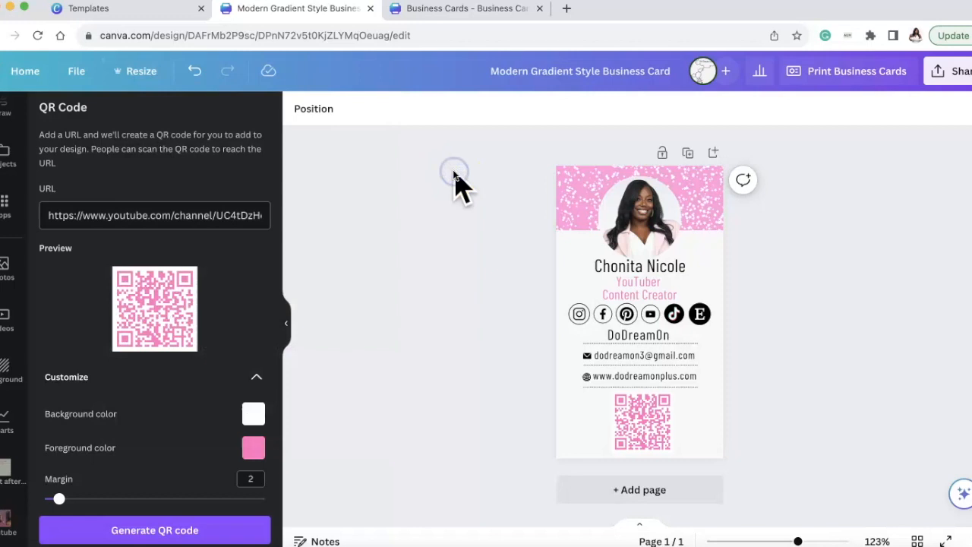